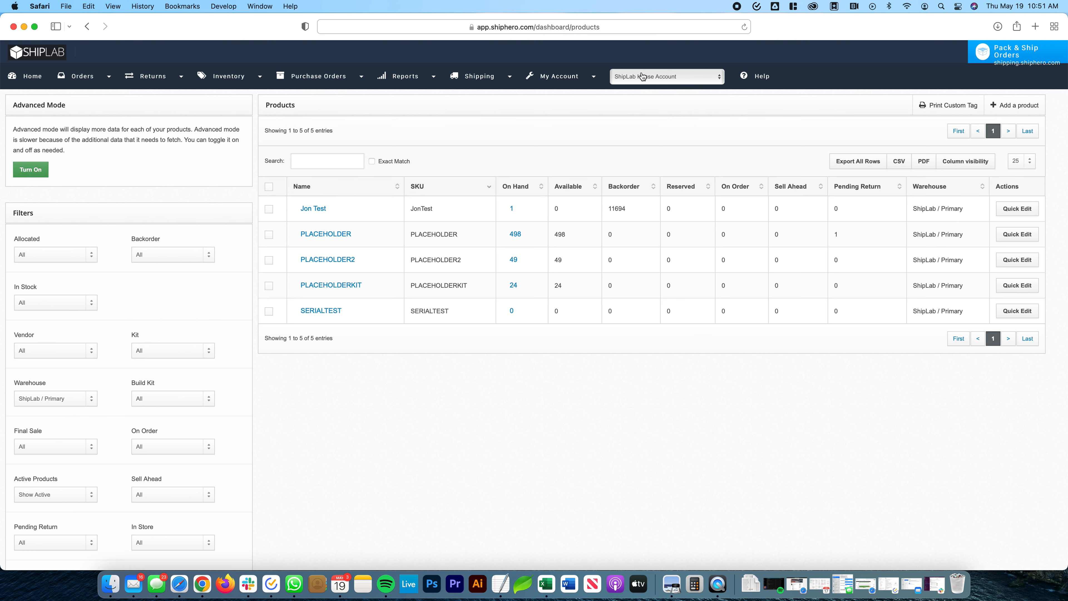
- Open the inventory Bulk Edit page and download the ShipLab / Primary products with the Microsoft Excel option enabled
mouse_move(238, 78)
left_click(229, 97)
mouse_move(236, 76)
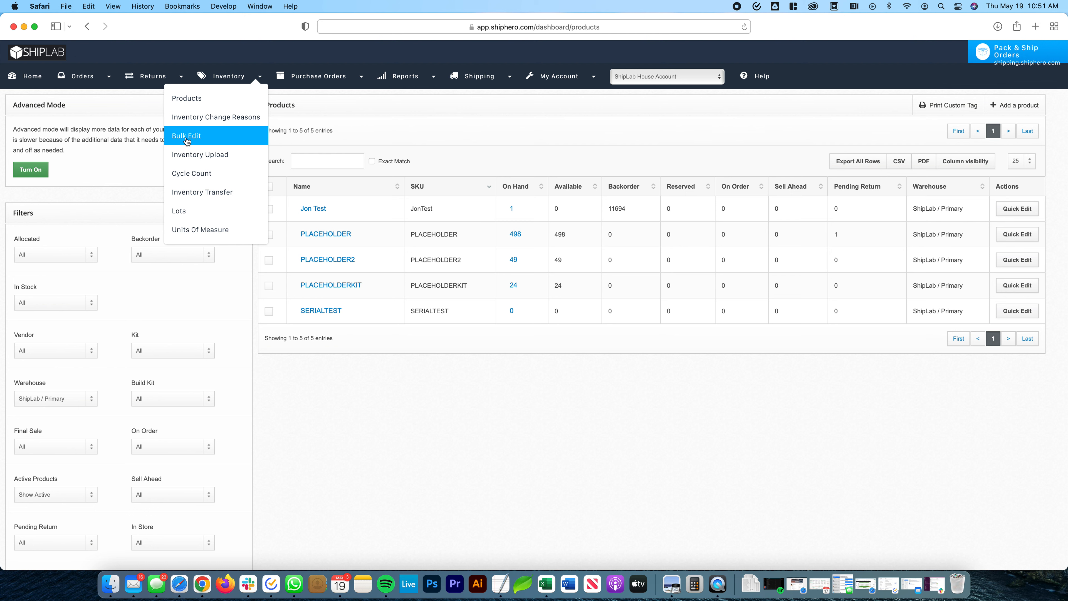
left_click(187, 138)
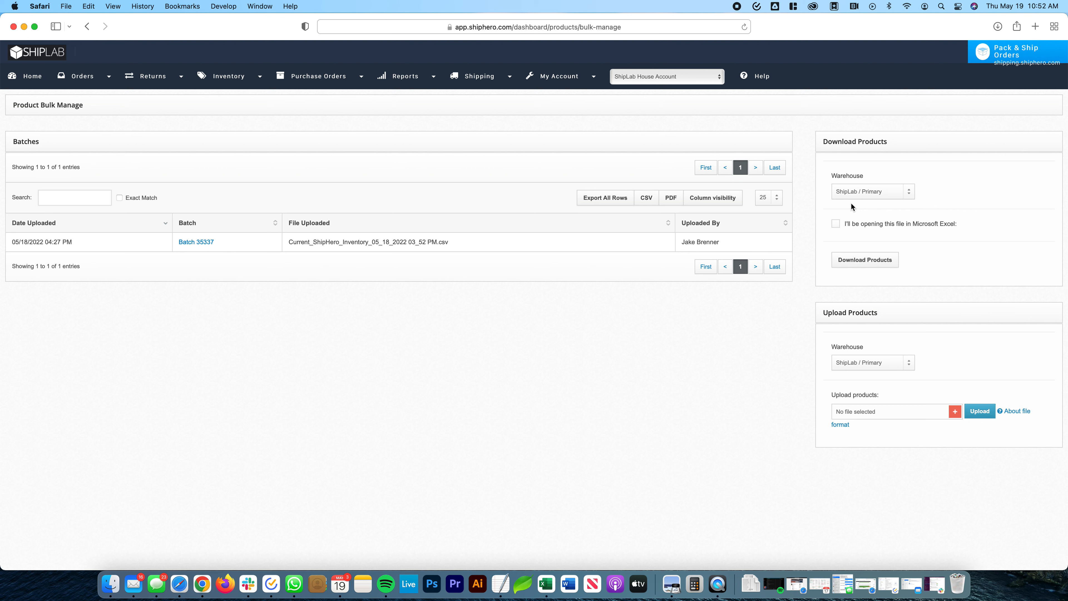
left_click(835, 224)
left_click(856, 257)
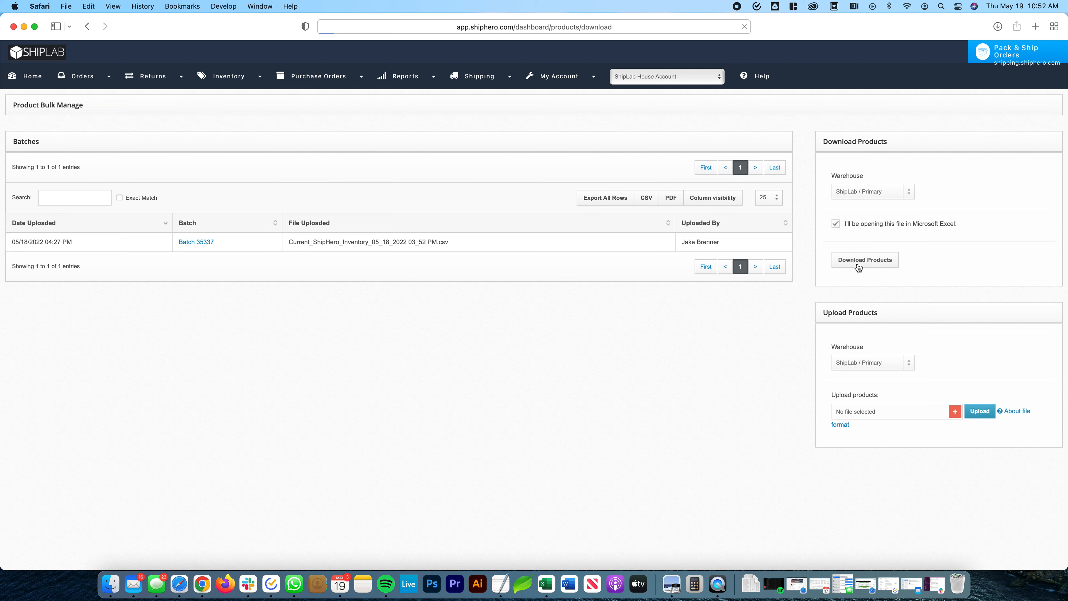
- Open the downloaded inventory CSV in Excel and enlarge its window
left_click(750, 572)
left_click_drag(757, 555, 549, 585)
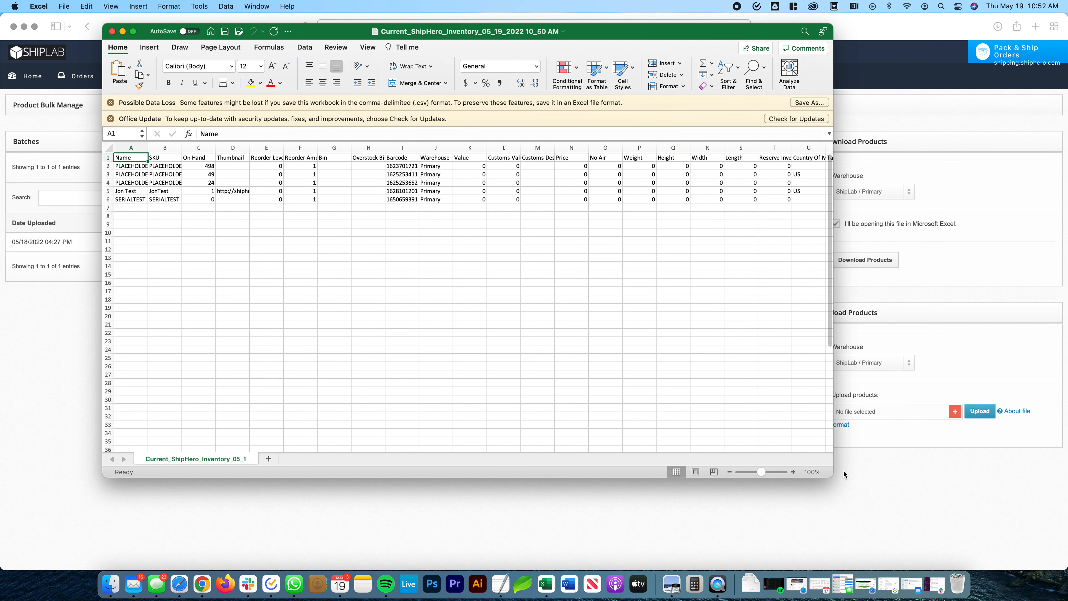
left_click_drag(832, 477, 988, 507)
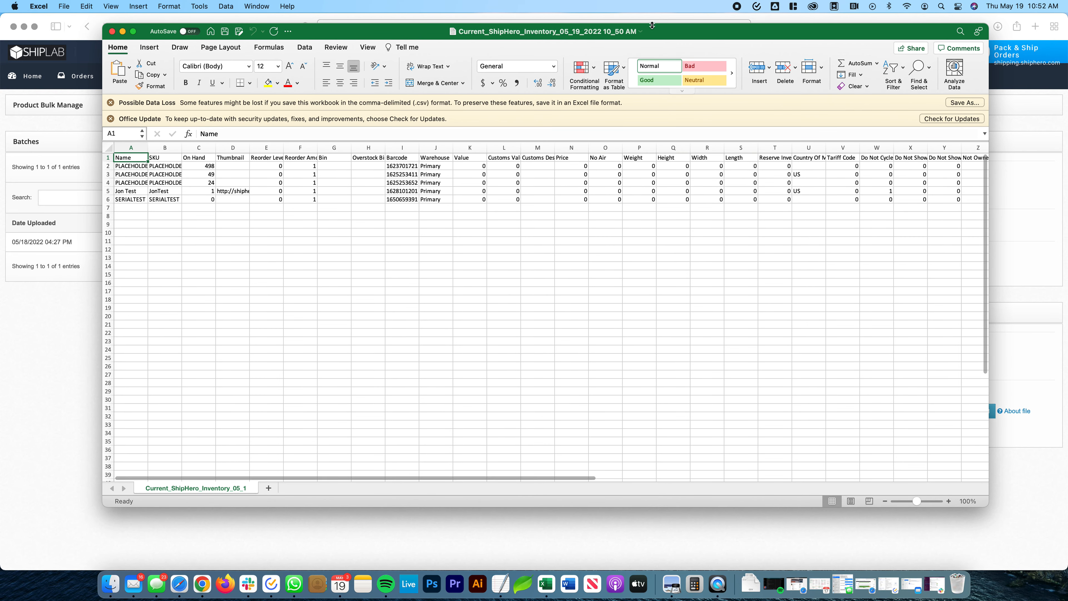
left_click_drag(676, 36, 672, 37)
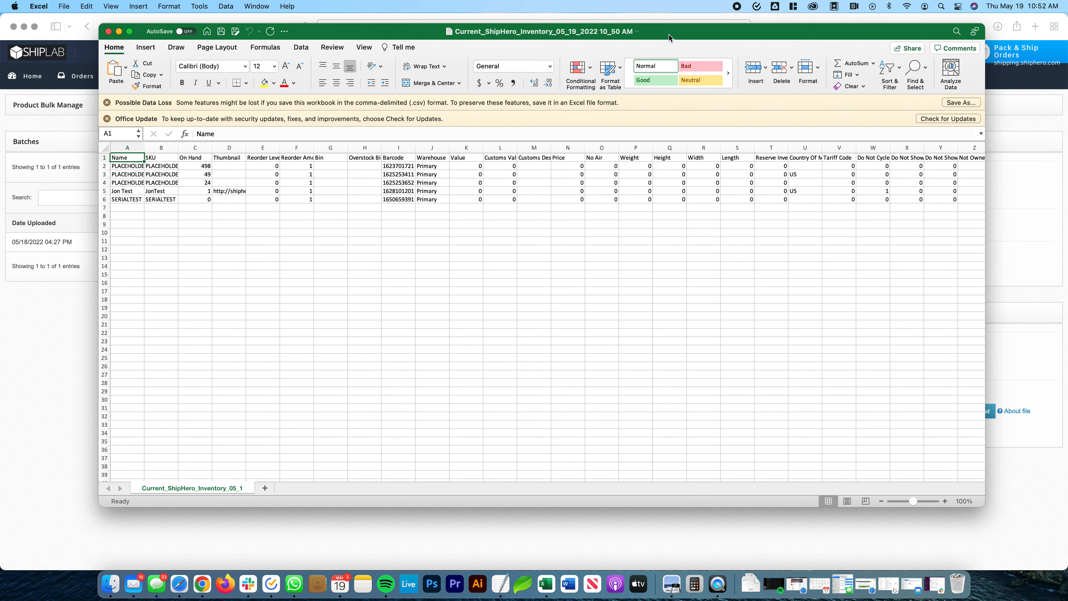
- Widen the Name and SKU columns to show their full text, and review the products' On Hand quantities
left_click_drag(144, 147, 196, 144)
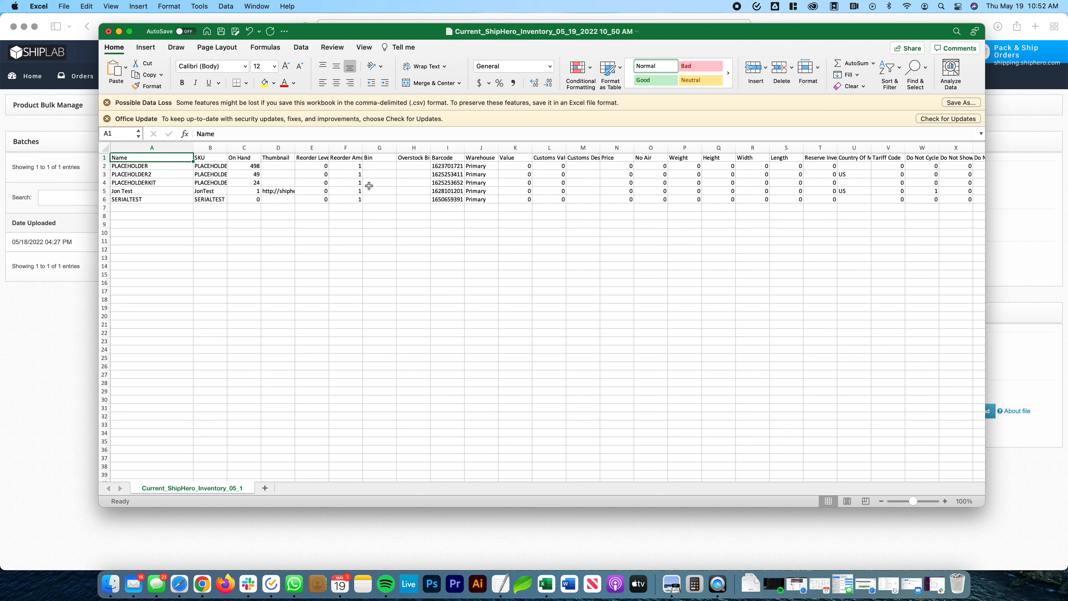
left_click(211, 167)
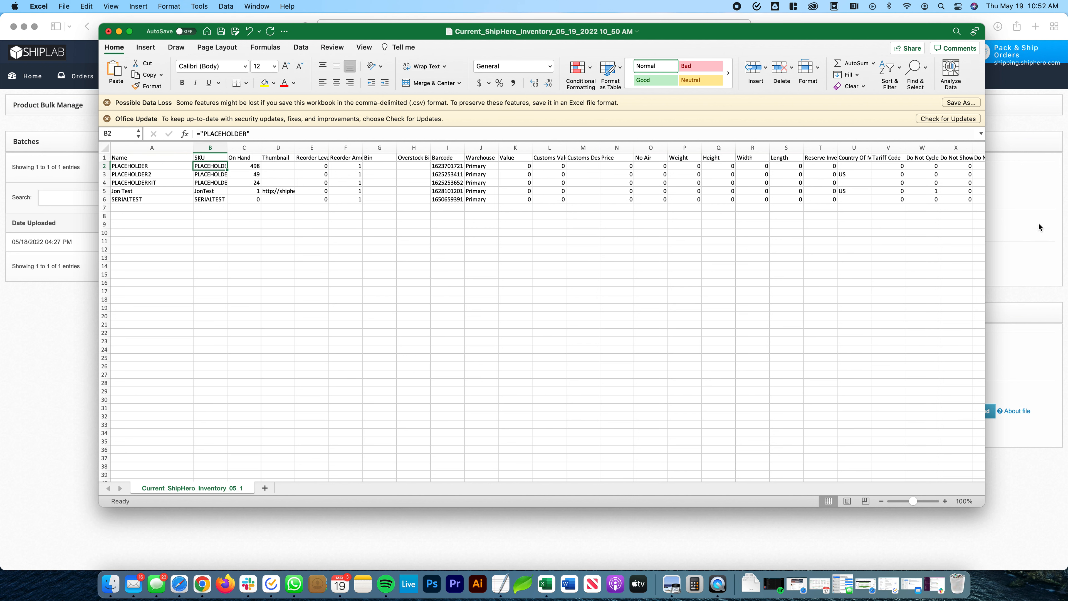
left_click_drag(257, 166, 252, 208)
left_click(309, 290)
left_click_drag(247, 167, 254, 215)
left_click(334, 272)
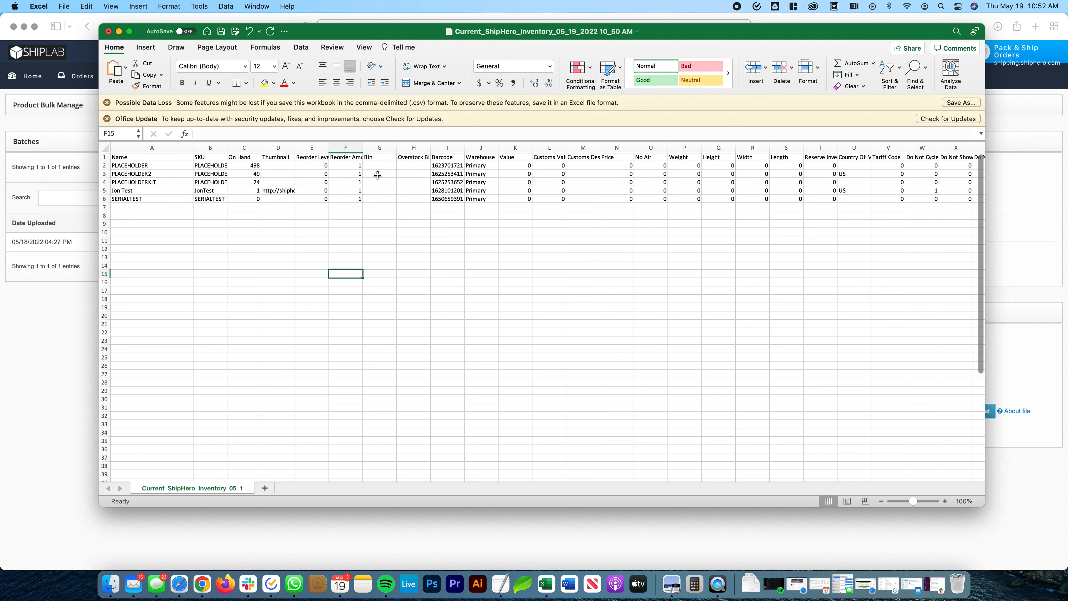
left_click_drag(227, 147, 247, 147)
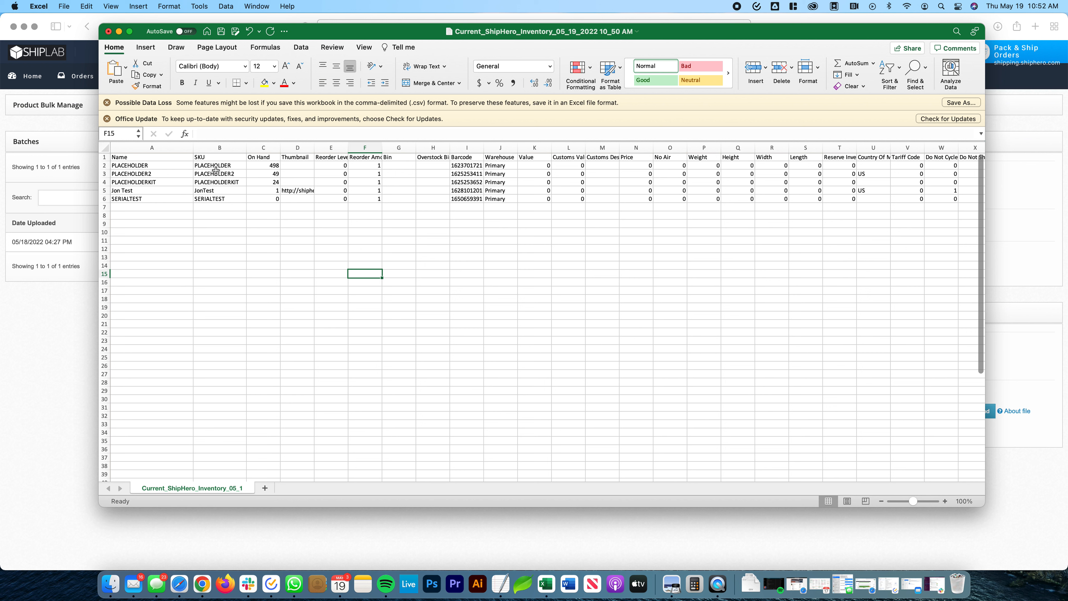
- Delete rows 3 through 6, keeping only the header and the PLACEHOLDER product row
left_click_drag(104, 174, 107, 194)
right_click(109, 194)
left_click(134, 255)
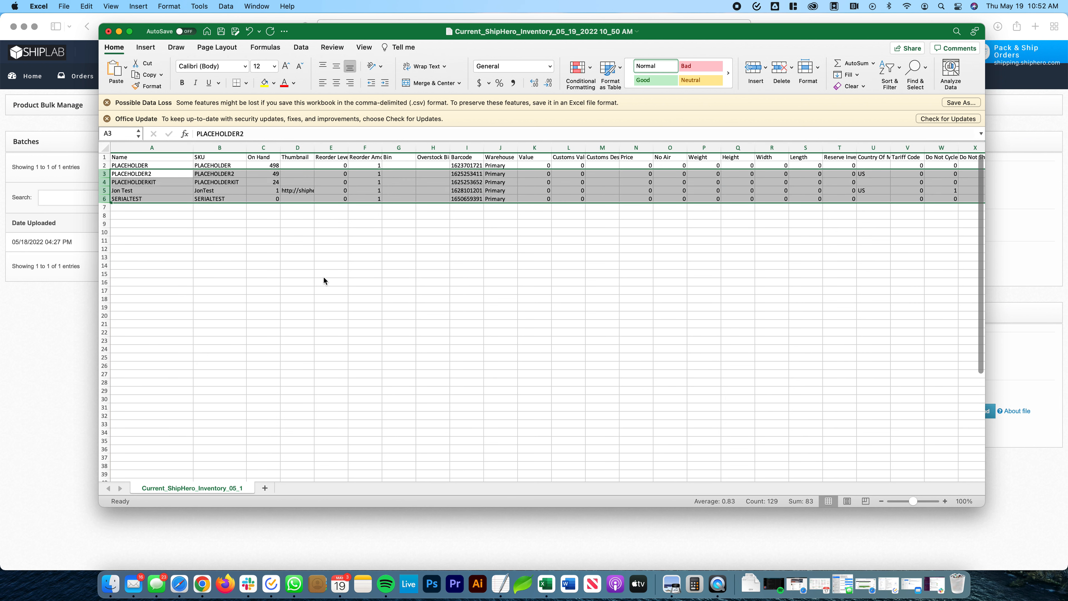
left_click(298, 198)
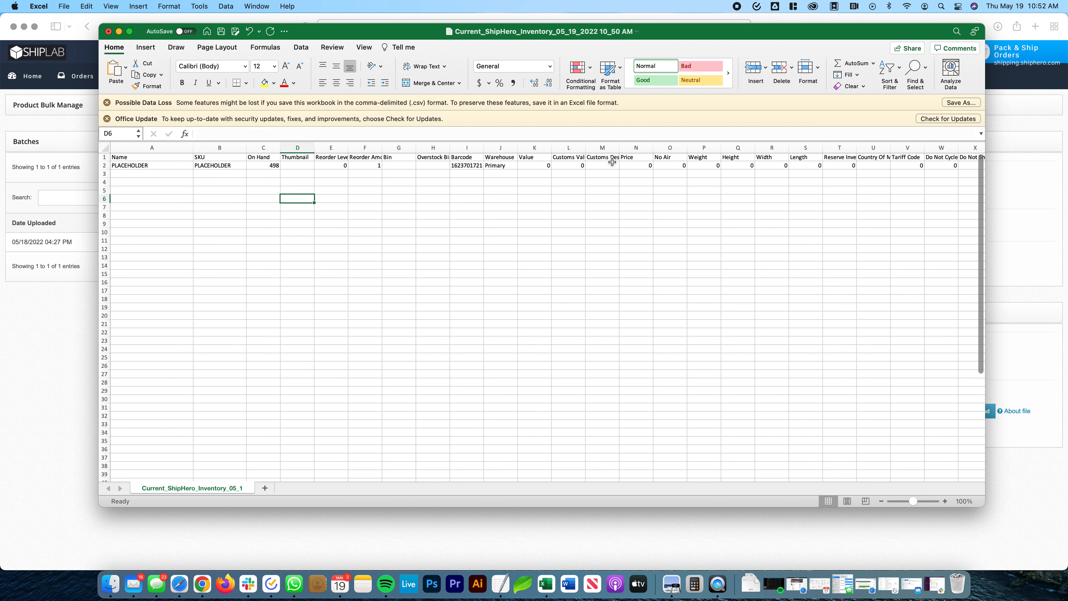
- Reposition the workbook window and enlarge it slightly to show more of the sheet
left_click_drag(772, 25, 757, 14)
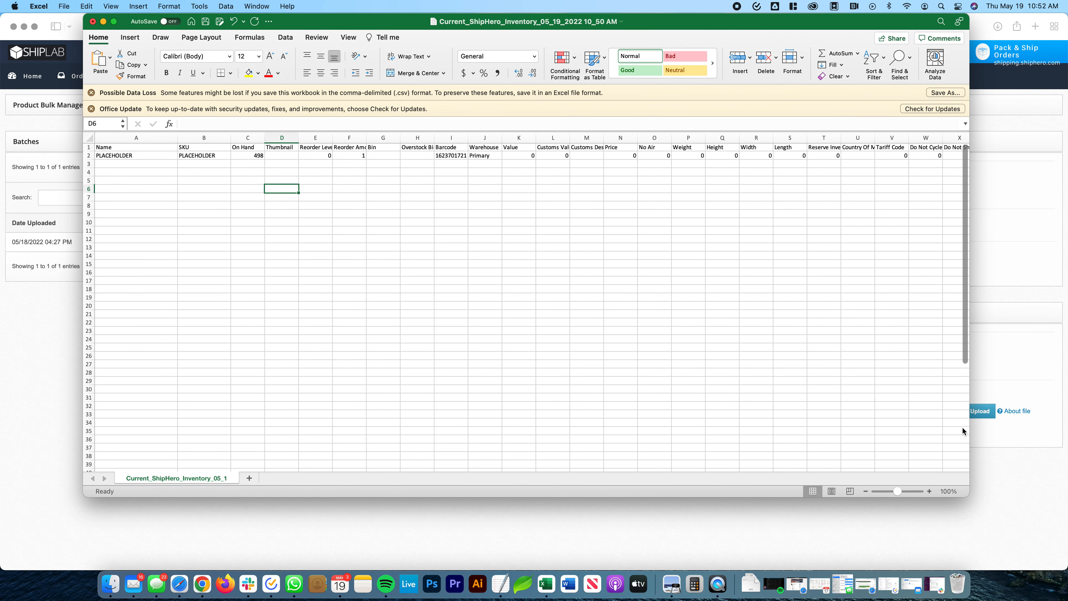
left_click_drag(967, 490, 975, 506)
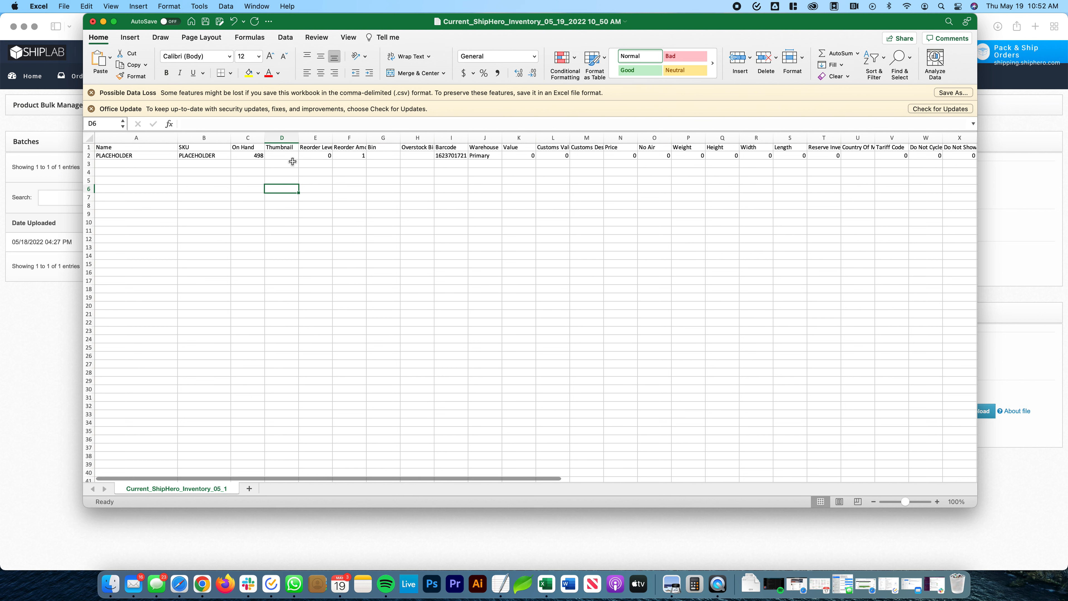
scroll(135, 158, "down", 1)
scroll(145, 159, "up", 1)
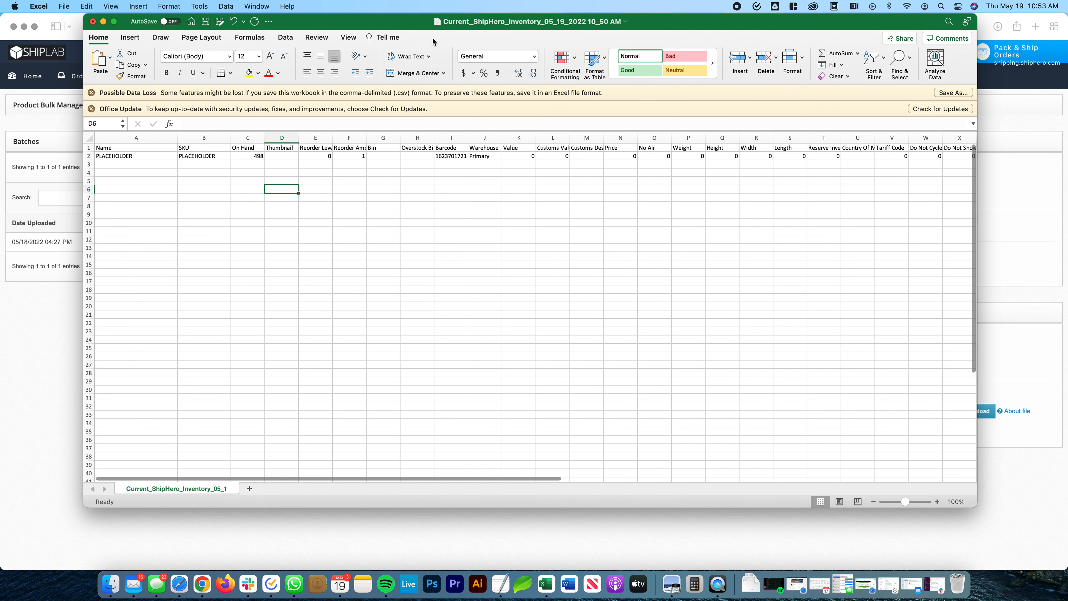
- Replace the name in row 2 with Red Mug and its SKU with MUG-RED
left_click(137, 157)
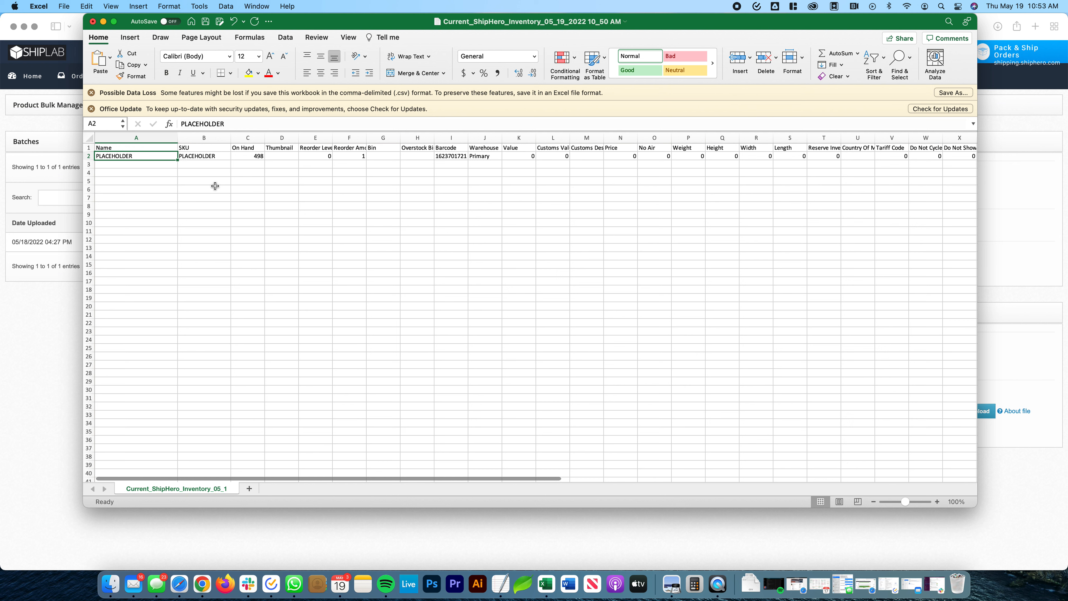
type("Red Mug")
key("Tab")
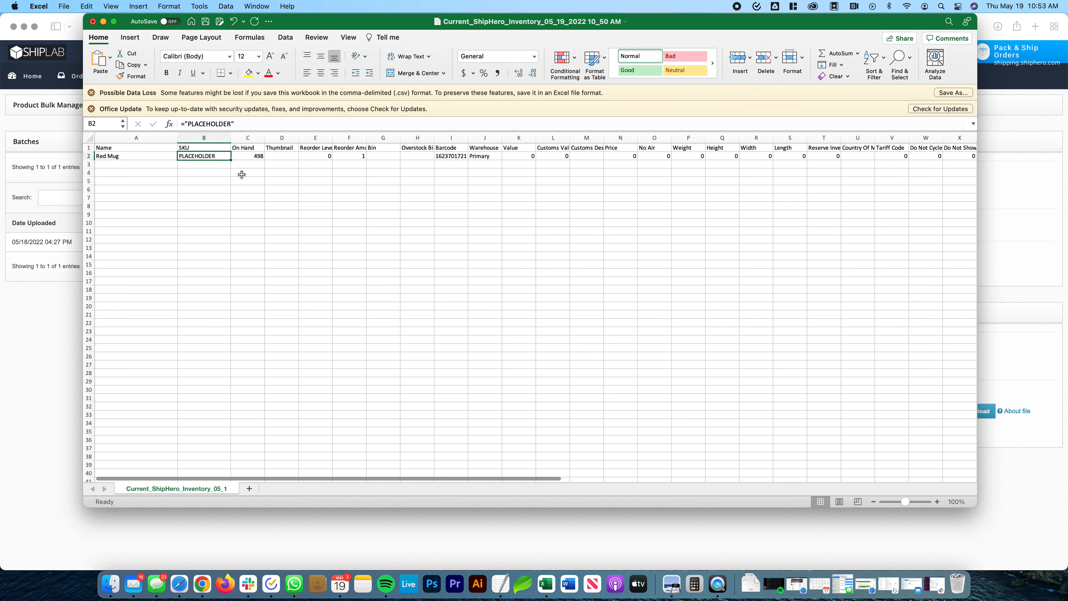
type("MUG-RED")
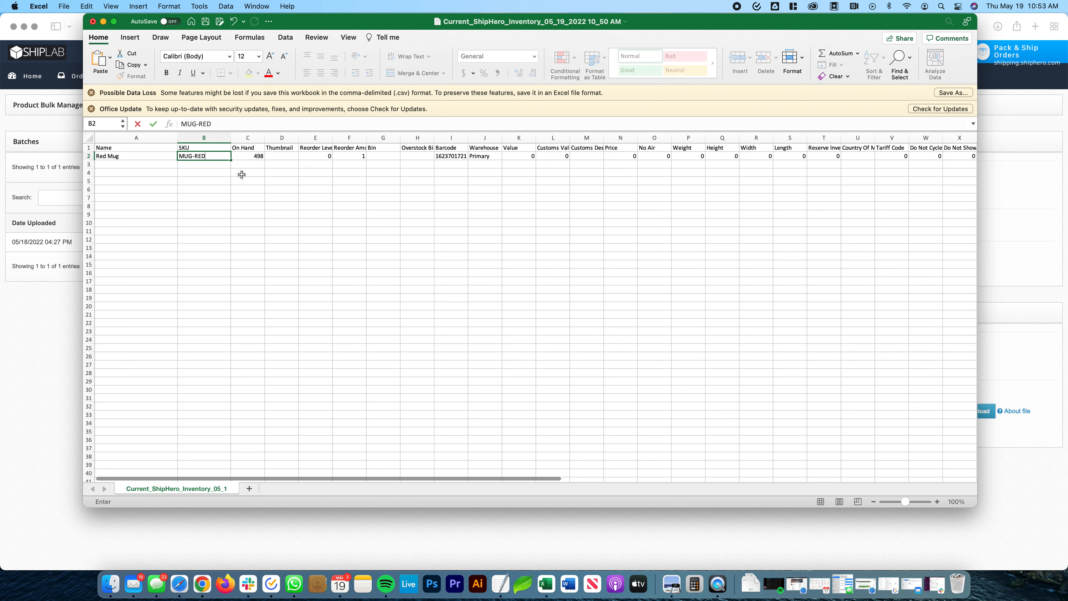
left_click(243, 180)
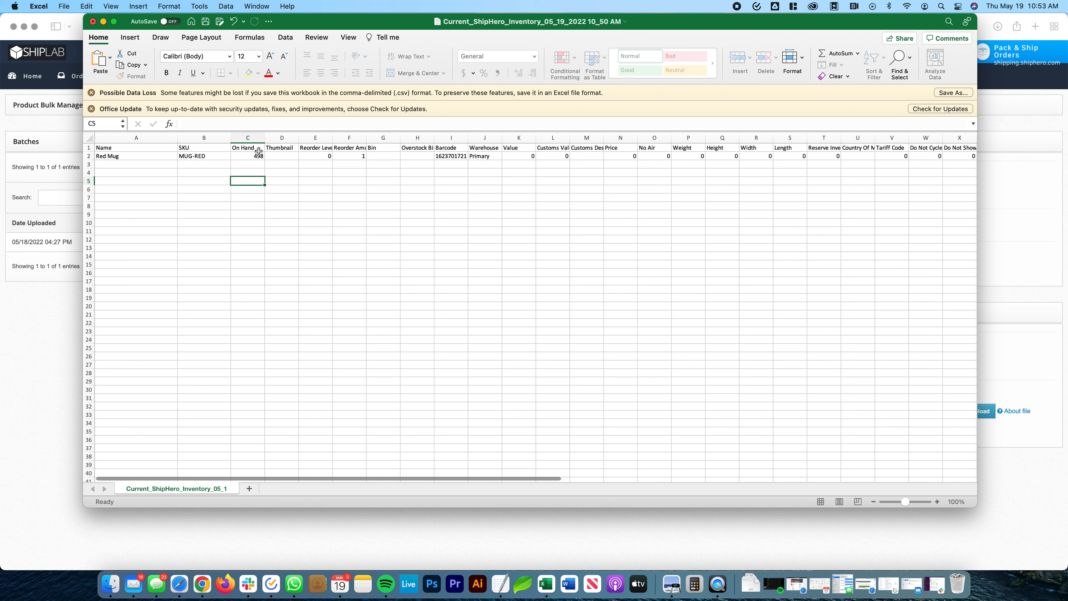
- Set the Red Mug's On Hand quantity to 0
left_click(257, 156)
type("0")
left_click(321, 188)
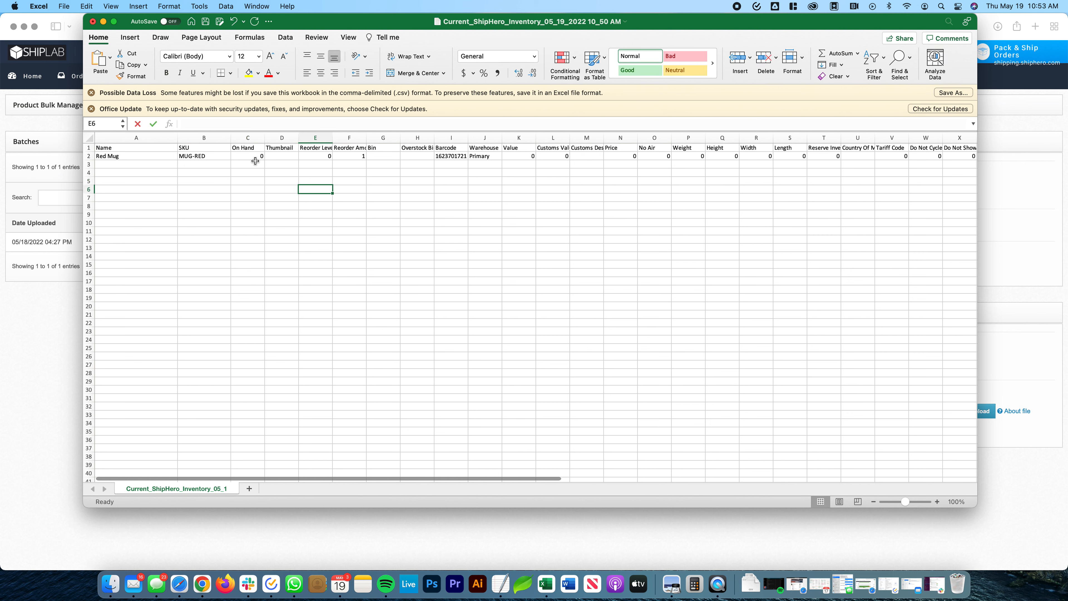
left_click(462, 156)
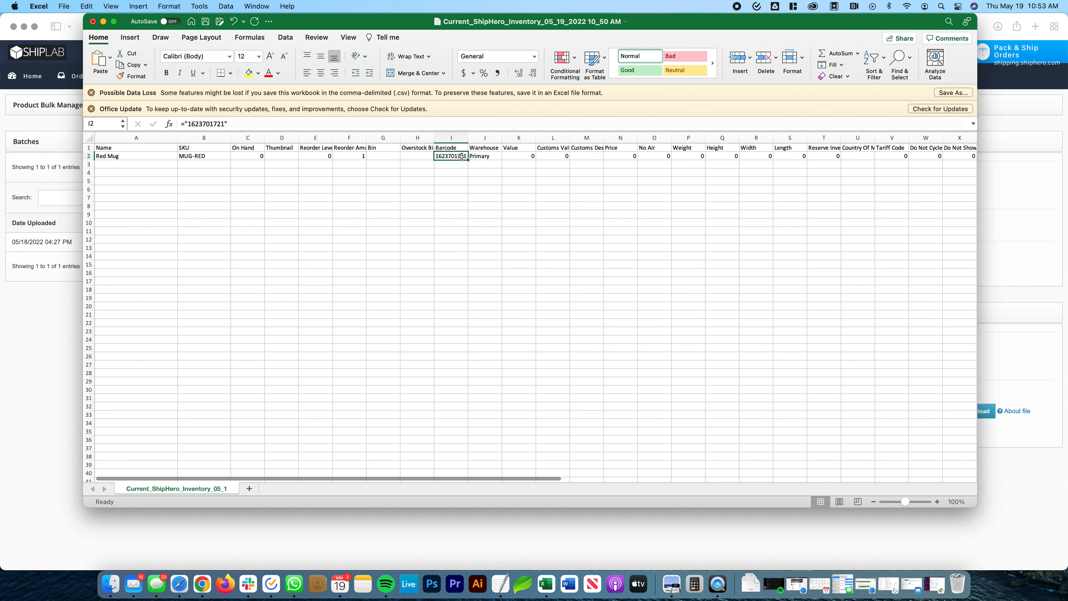
left_click_drag(471, 139, 481, 140)
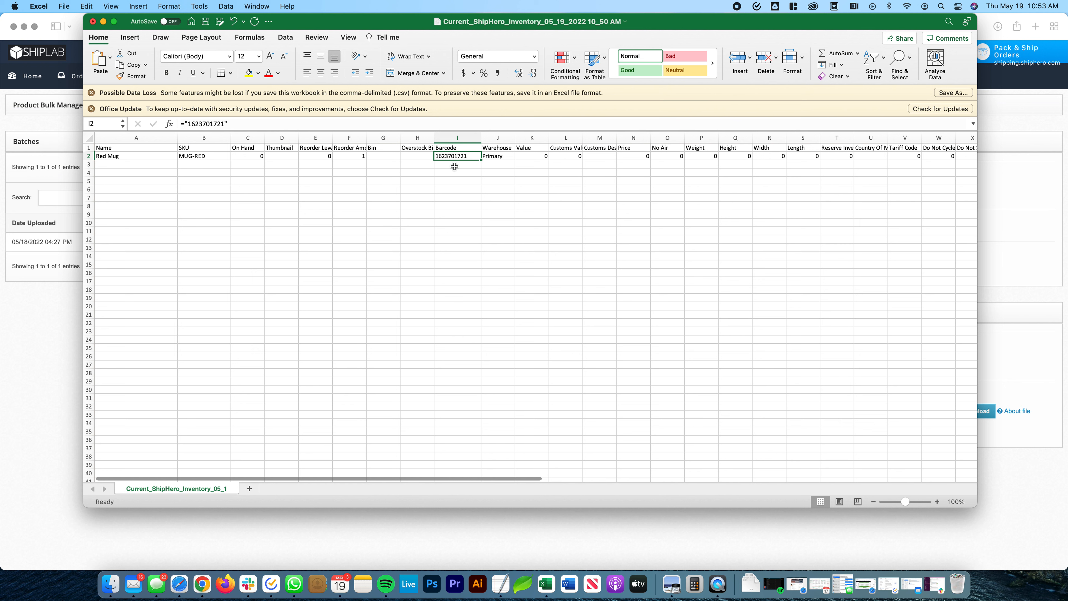
key("BackSpace")
left_click(451, 195)
left_click(455, 155)
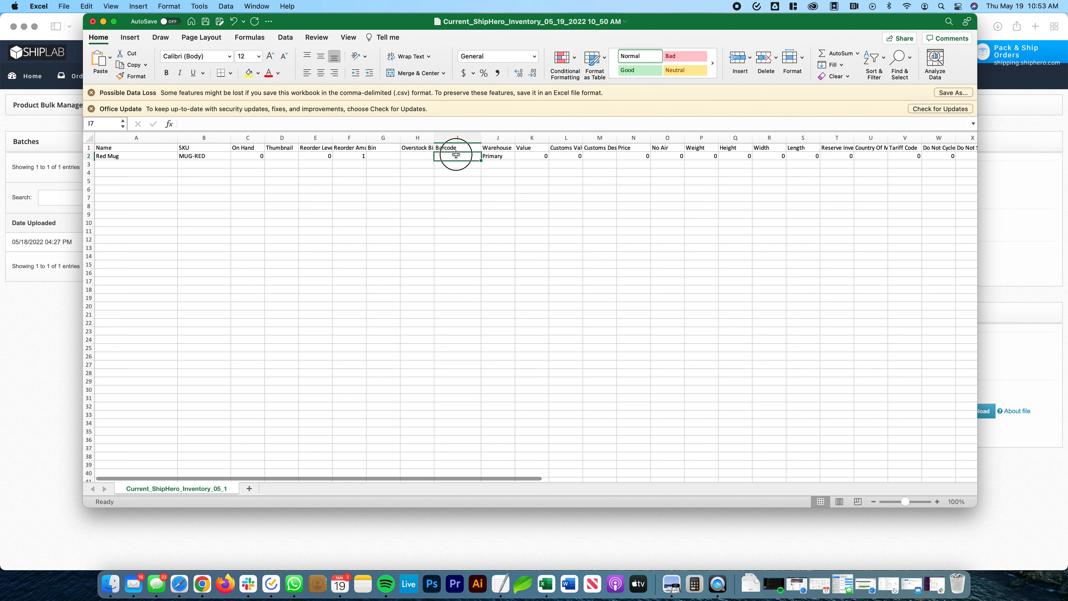
left_click(467, 188)
left_click(461, 155)
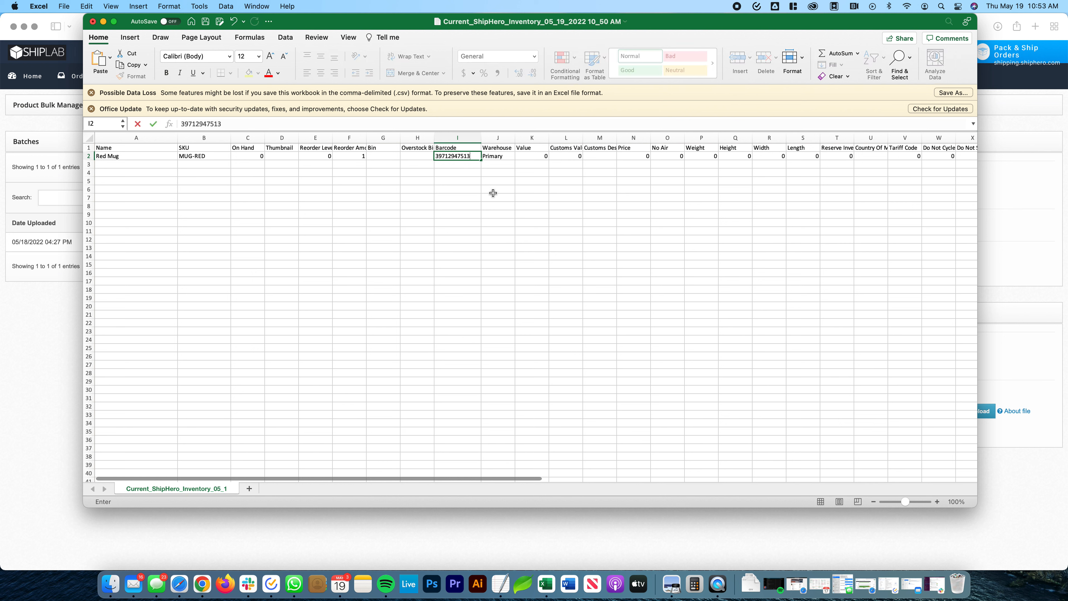
left_click(467, 188)
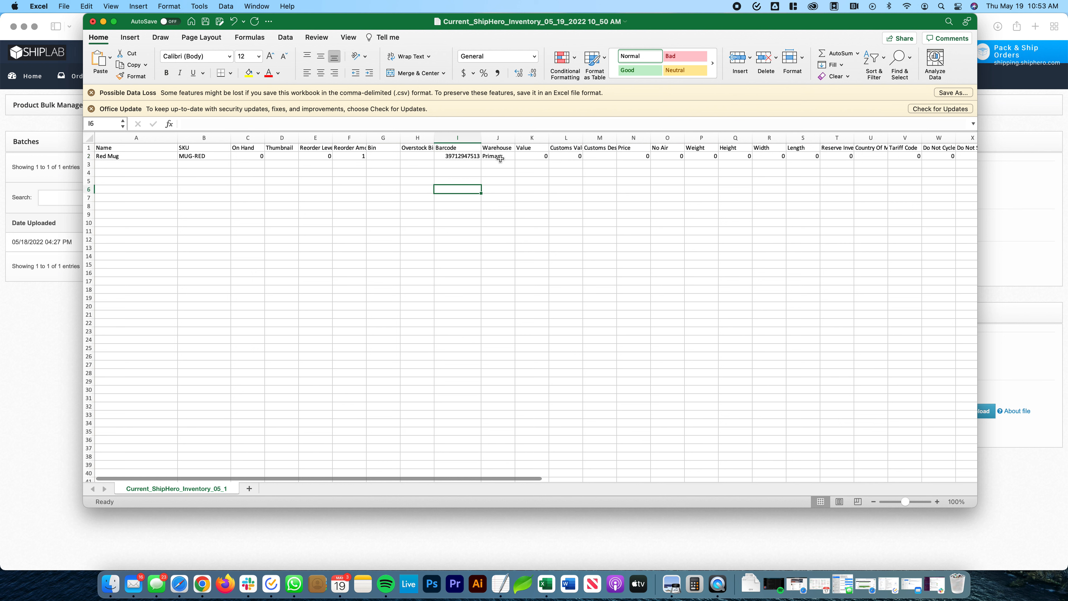
double_click(481, 137)
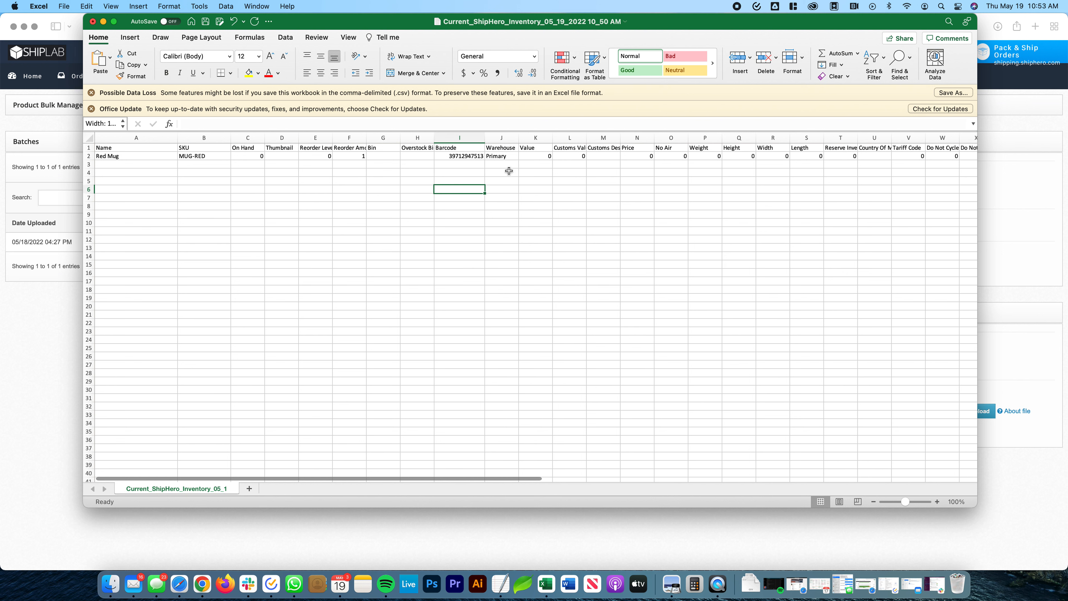
- Examine the Red Mug's warehouse entry and the remaining attribute columns, including the Dropship column
left_click(501, 157)
scroll(483, 157, "right", 5)
scroll(485, 158, "right", 8)
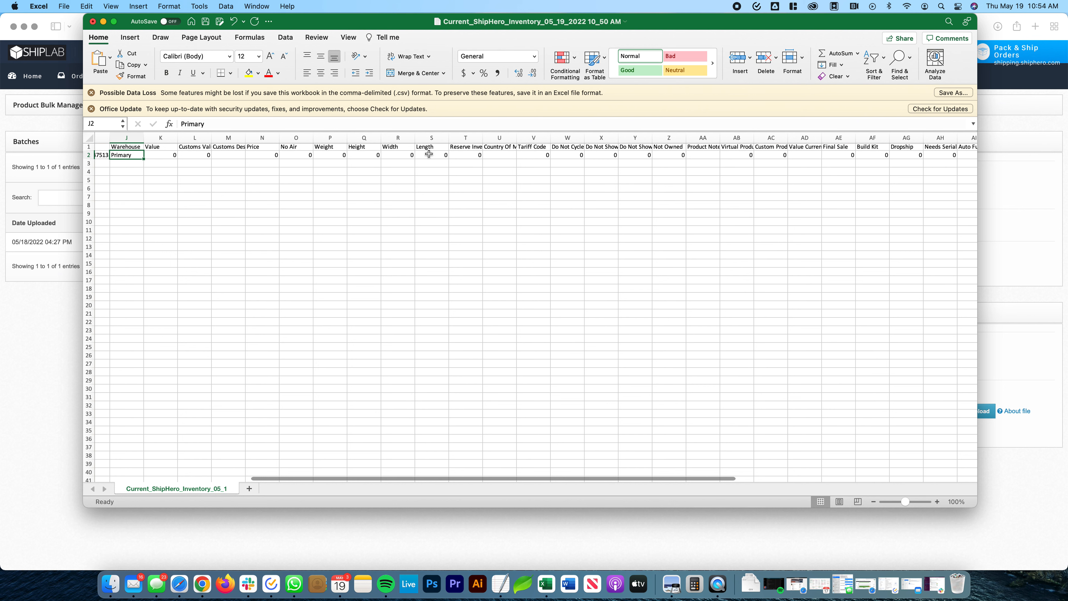
scroll(551, 169, "right", 5)
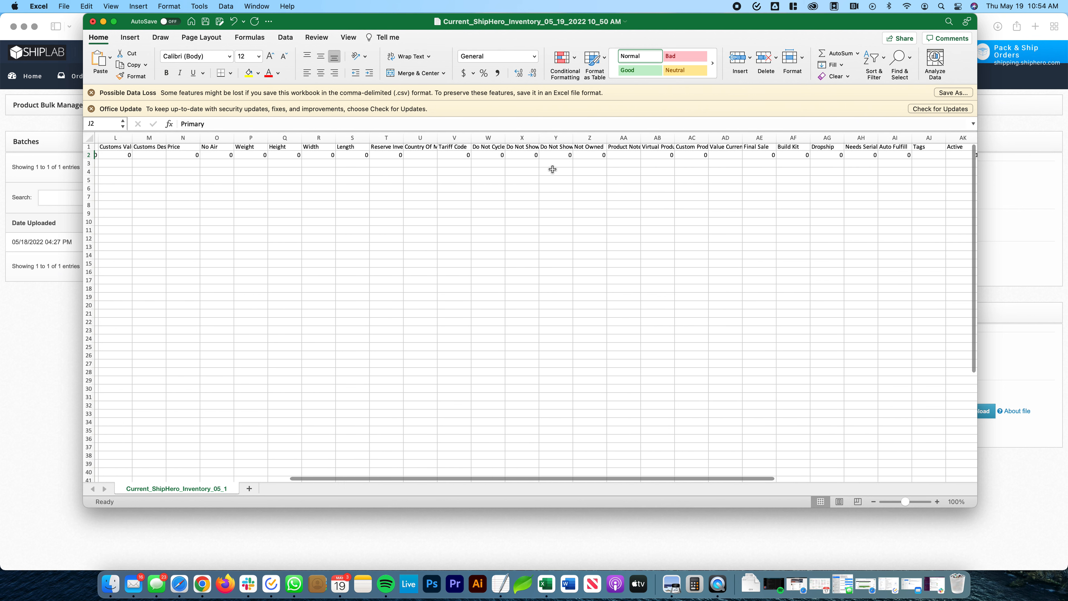
scroll(422, 157, "right", 2)
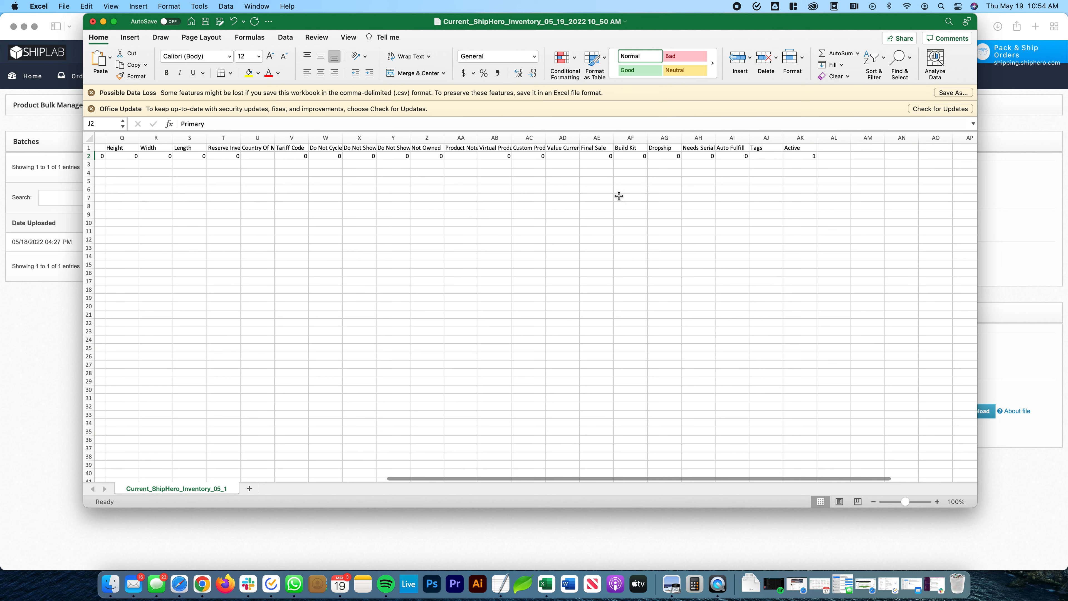
left_click(667, 148)
key("ctrl+space")
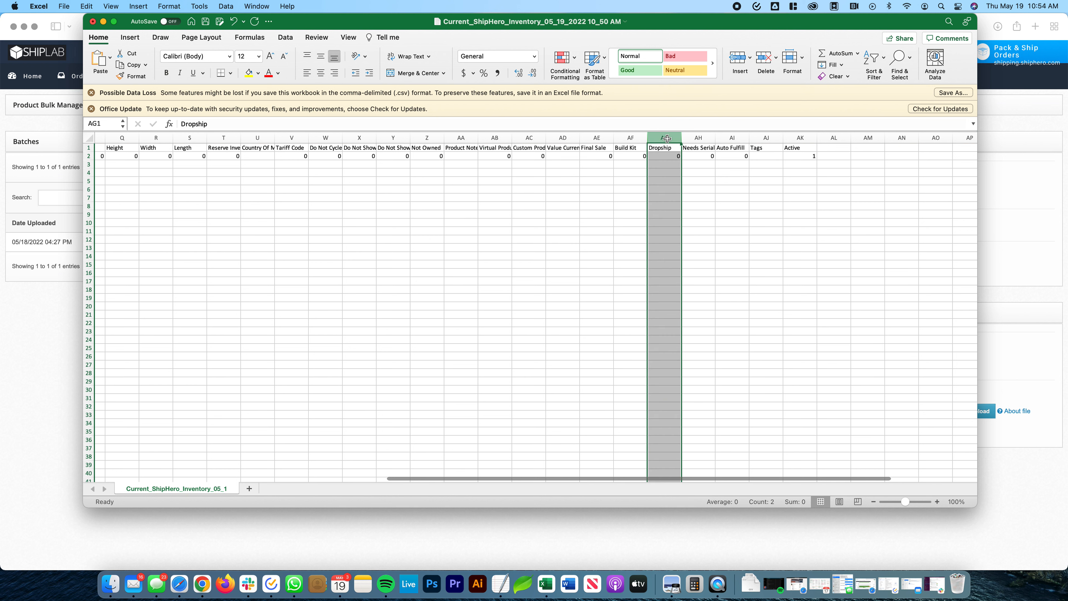
key("Down")
key("Down")
key("Down")
key("Down")
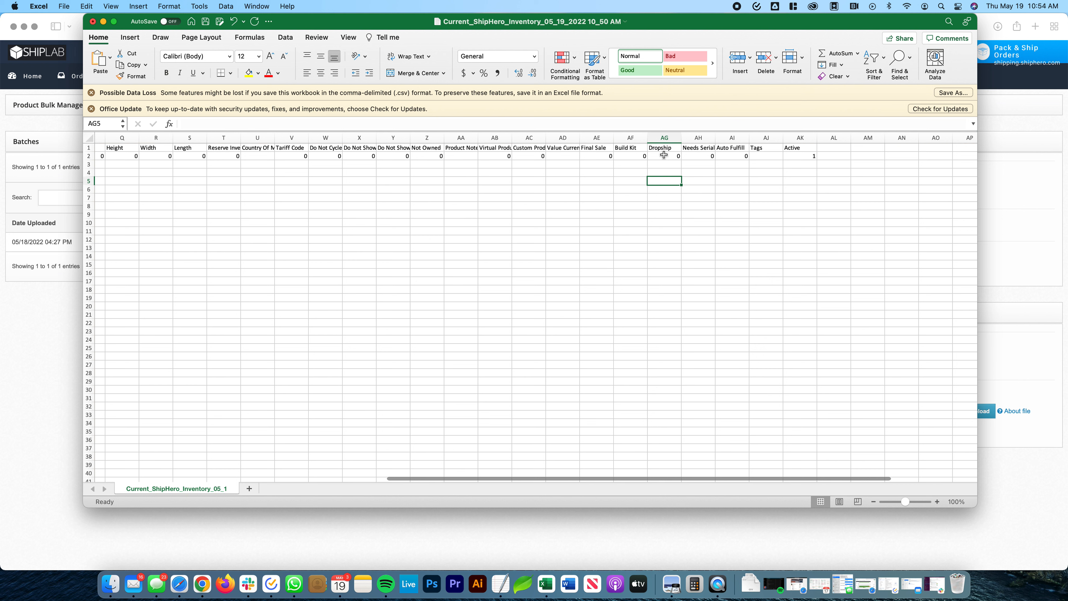
- Set the Red Mug's Dropship value to 1
left_click(665, 158)
type("1")
left_click(672, 191)
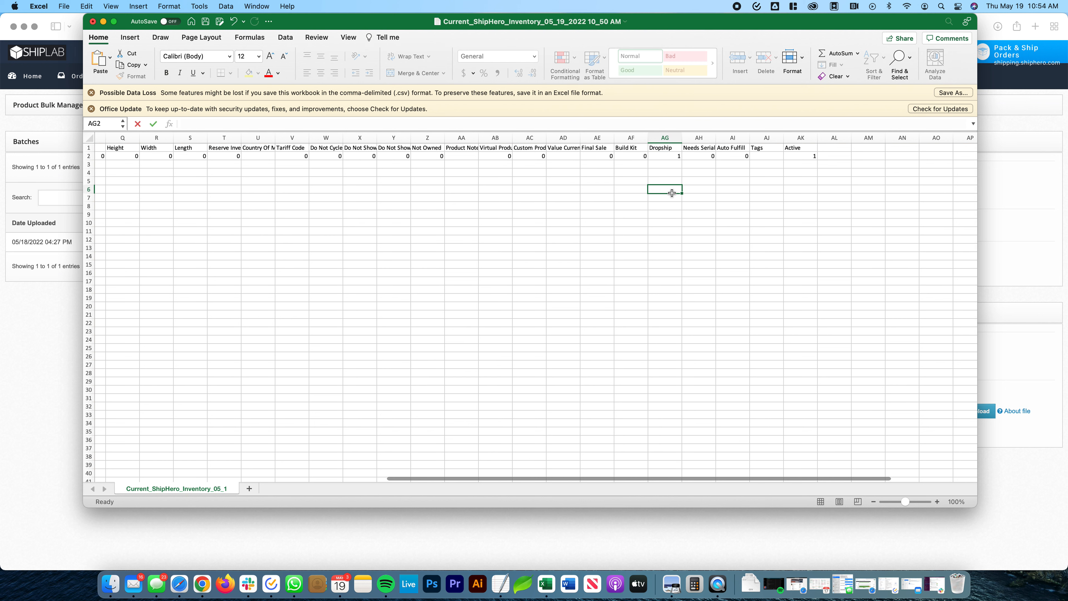
- Change the Red Mug's Dropship value back to 0
left_click(659, 157)
type("0")
left_click(662, 206)
- Dismiss the mail notification and select the Red Mug's Active value to check it
scroll(662, 152, "right", 1)
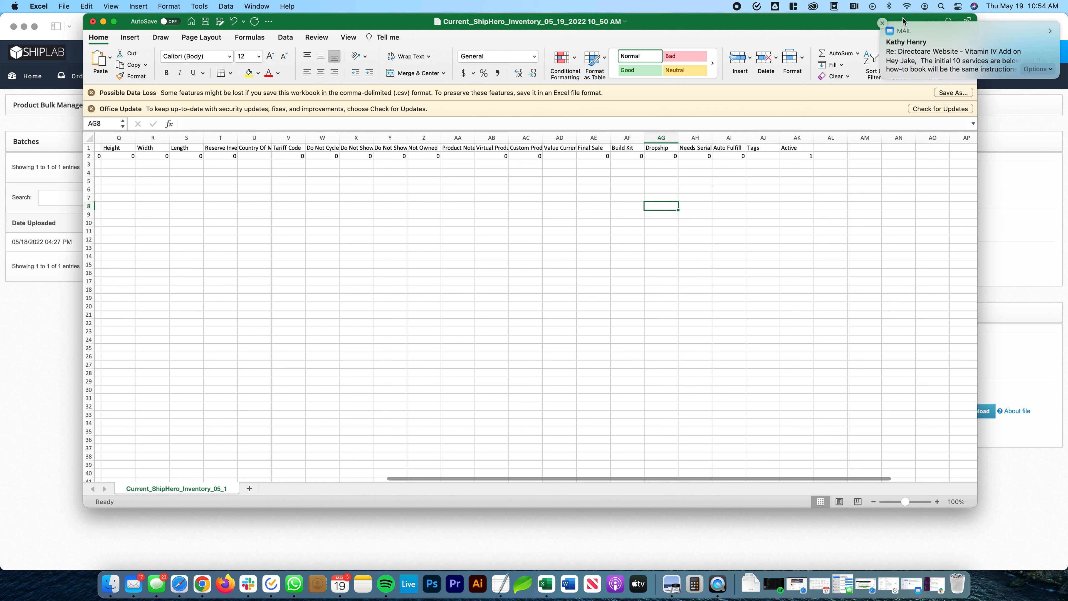
left_click(882, 23)
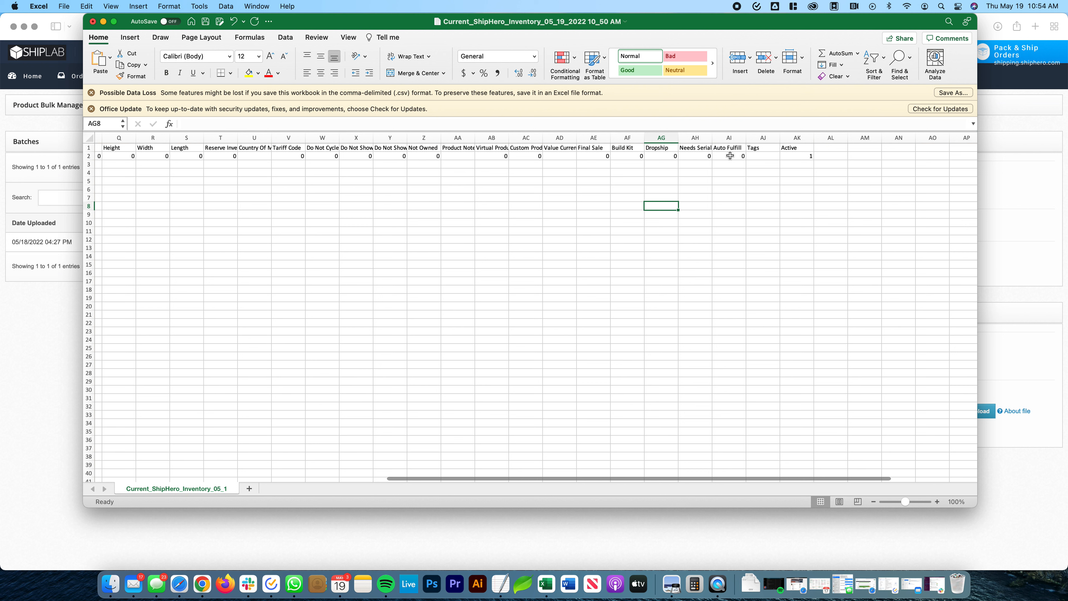
left_click(795, 157)
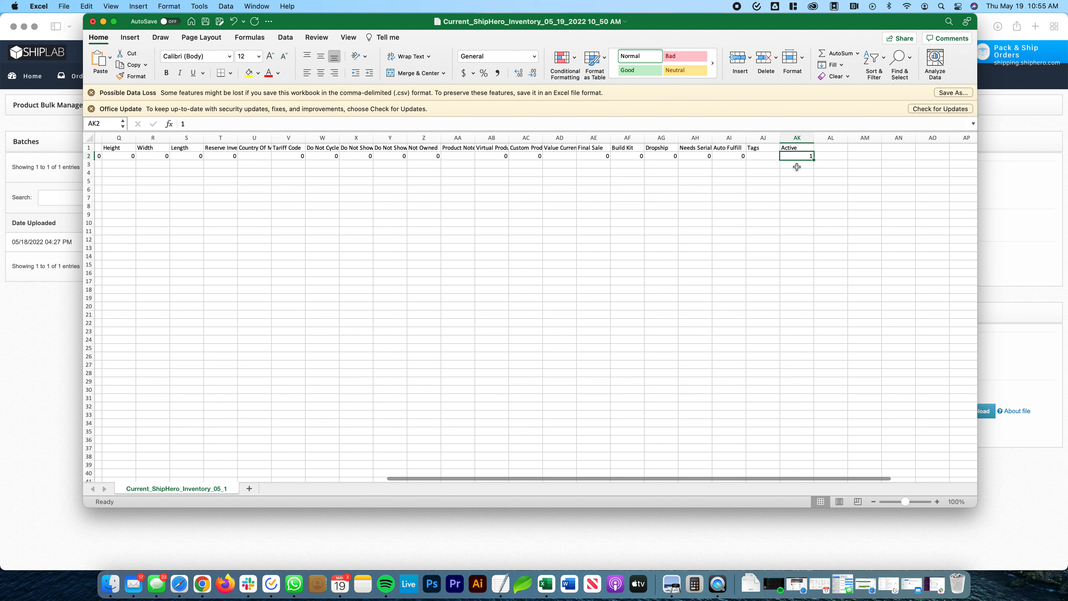
- Recheck the Red Mug's Active value and return to the start of its row
left_click(798, 196)
left_click(794, 157)
scroll(546, 189, "left", 15)
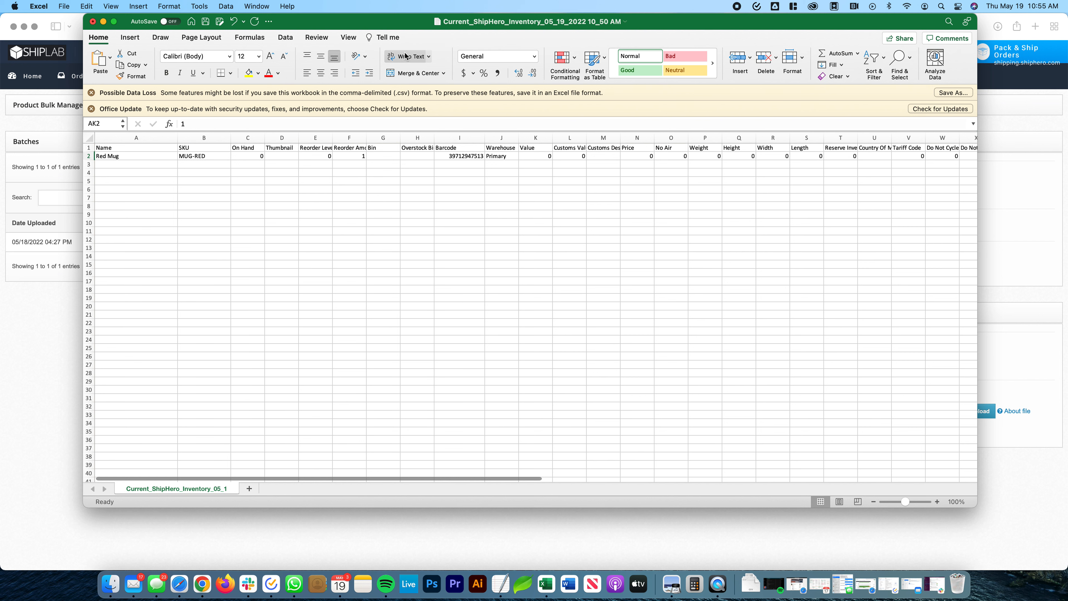
left_click_drag(406, 18, 409, 18)
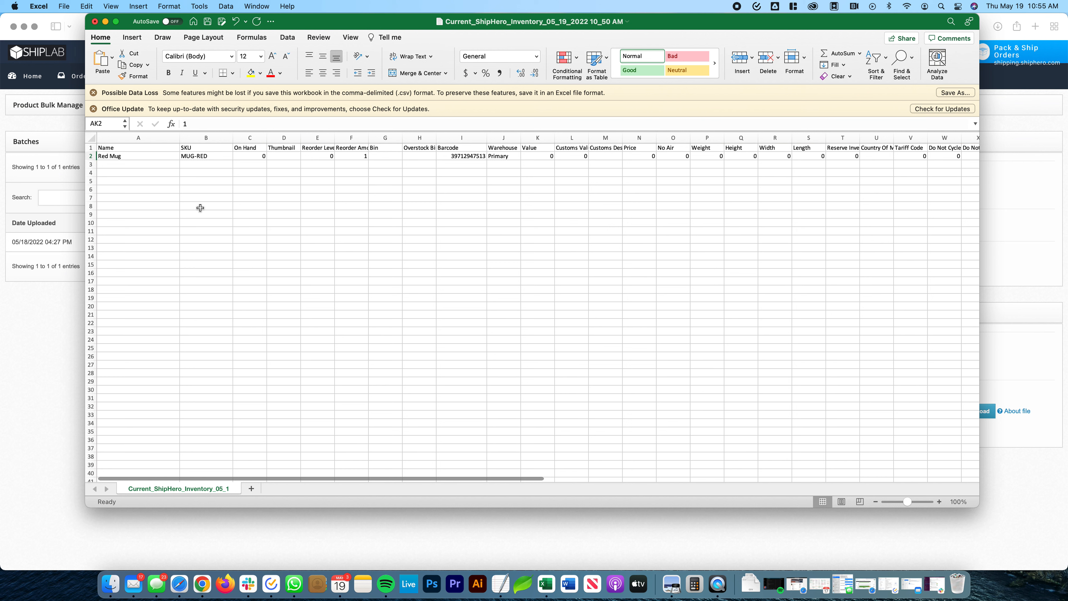
- Save the sheet to the Desktop as test-csv-mug in Comma Separated Values (.csv) format
left_click(64, 6)
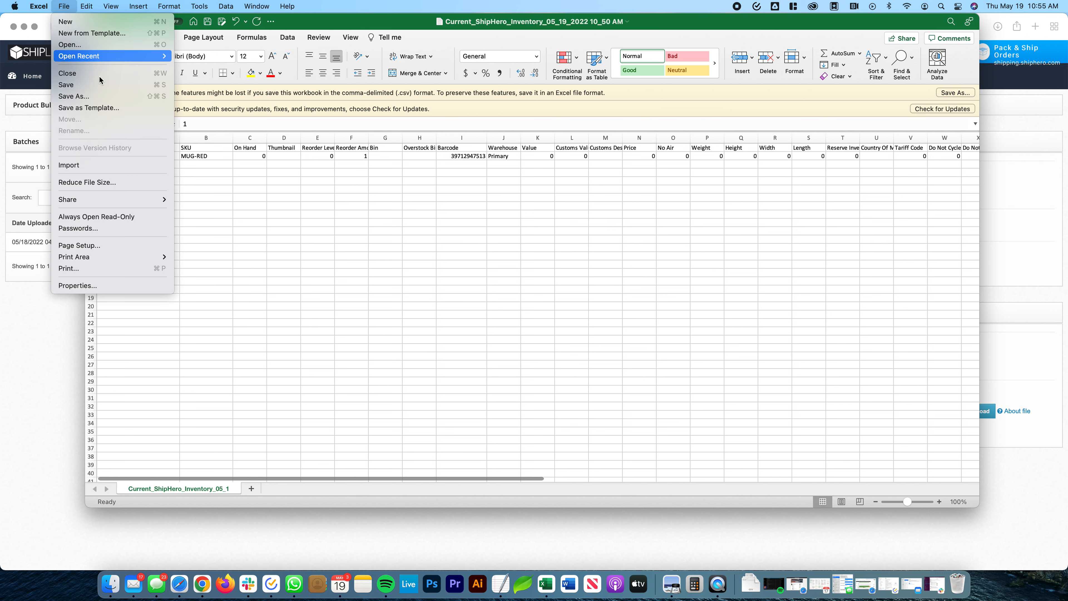
left_click(109, 100)
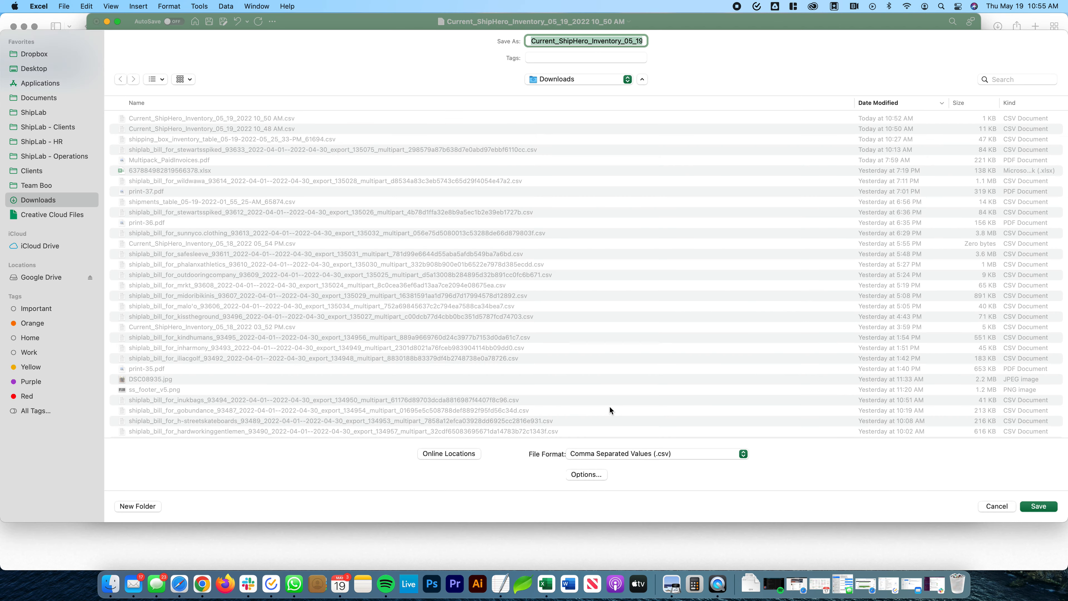
left_click(659, 454)
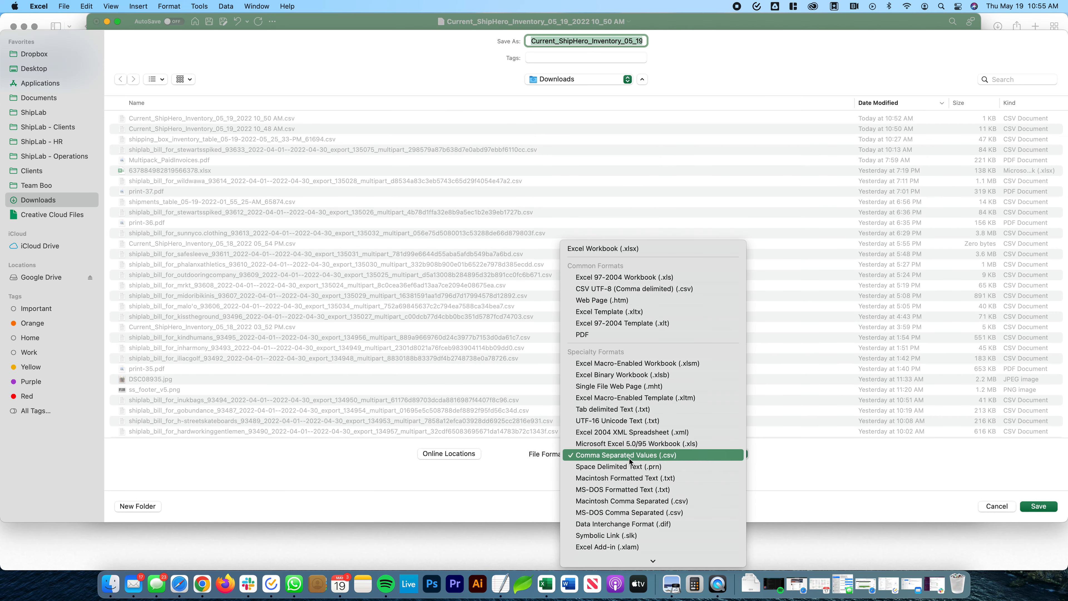
left_click(832, 456)
left_click(37, 69)
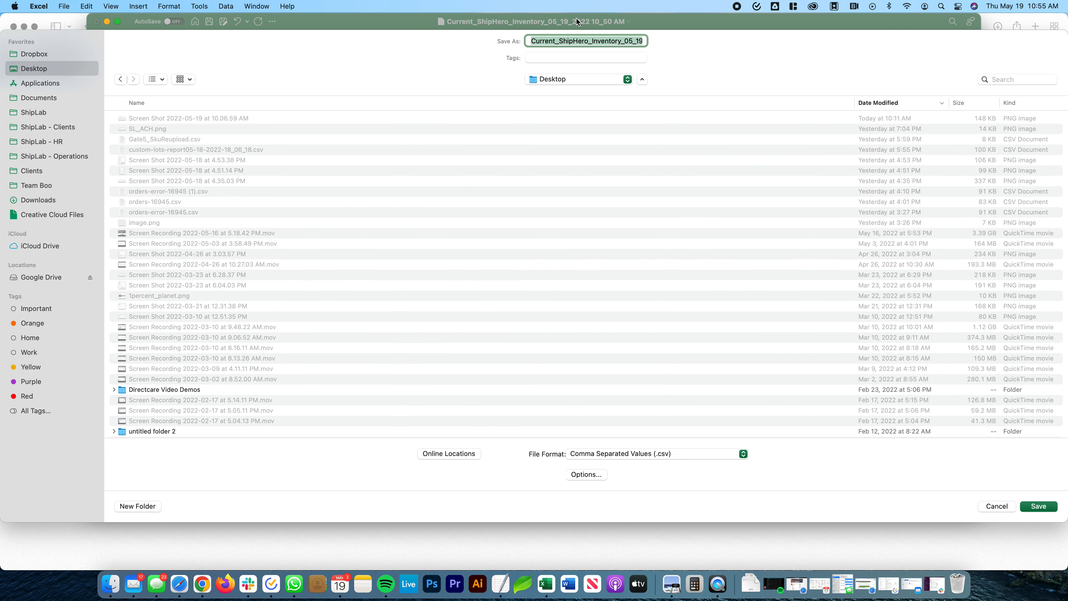
type("test-csv")
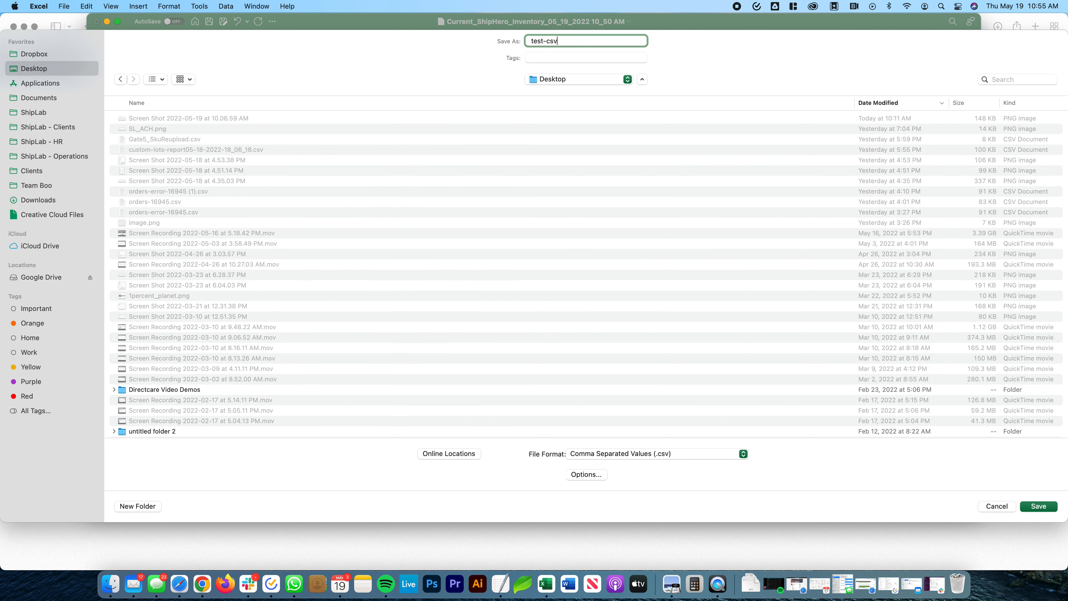
type("-mug")
key("Return")
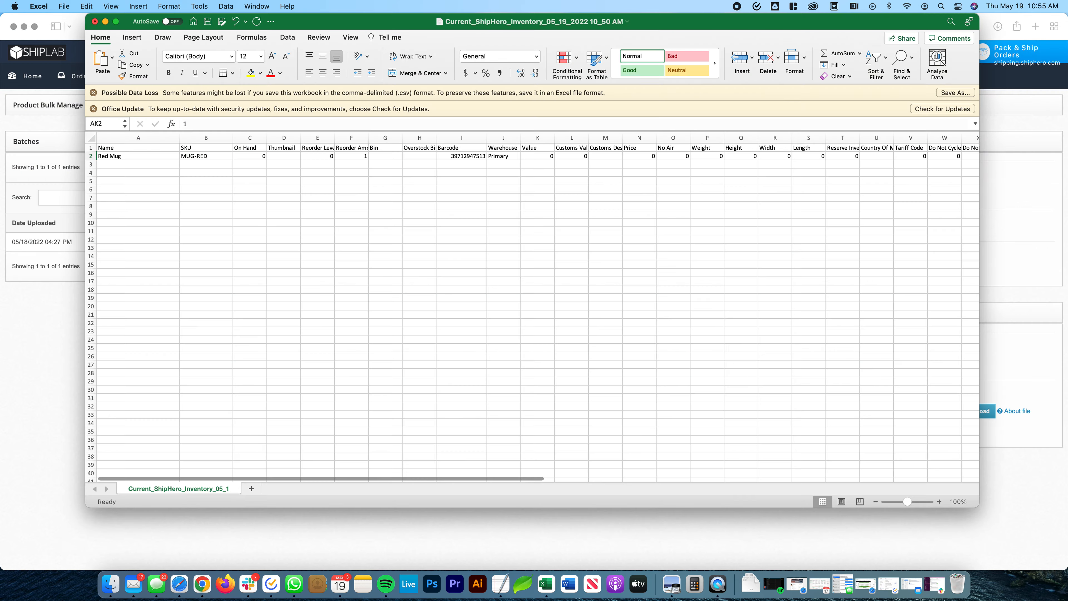
- Switch to ShipHero in Safari and try to upload test-csv-mug.csv from the Desktop on the Product Bulk Manage page
left_click(35, 340)
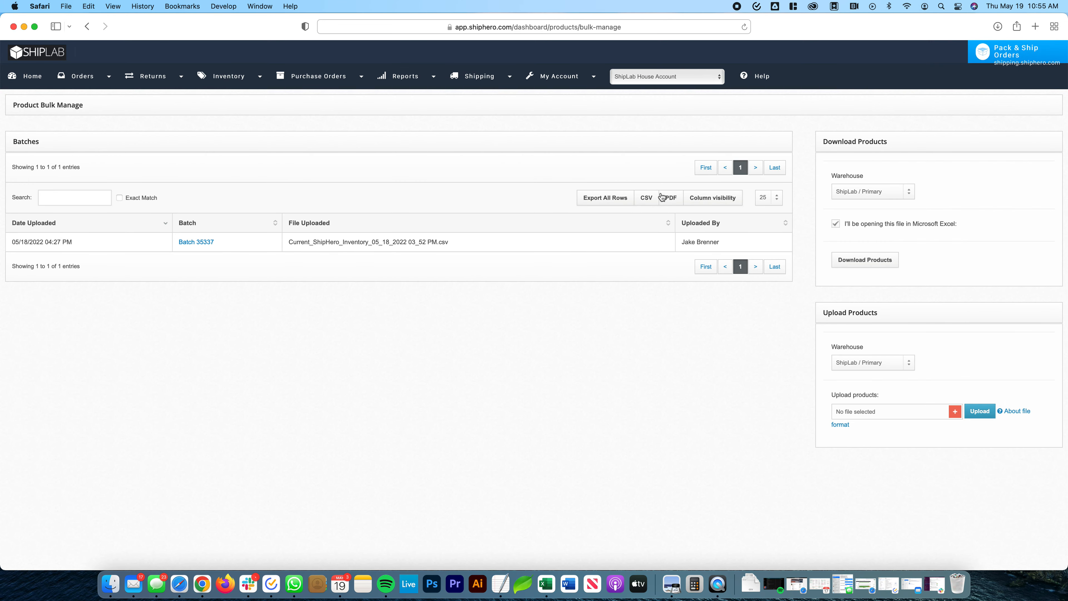
left_click_drag(818, 18, 818, 18)
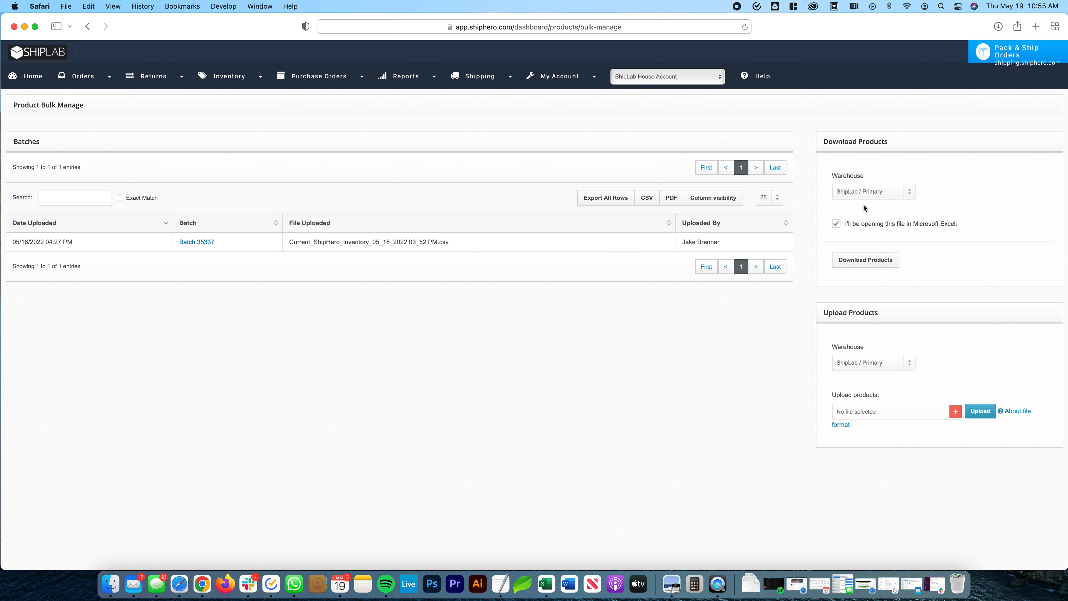
left_click(955, 411)
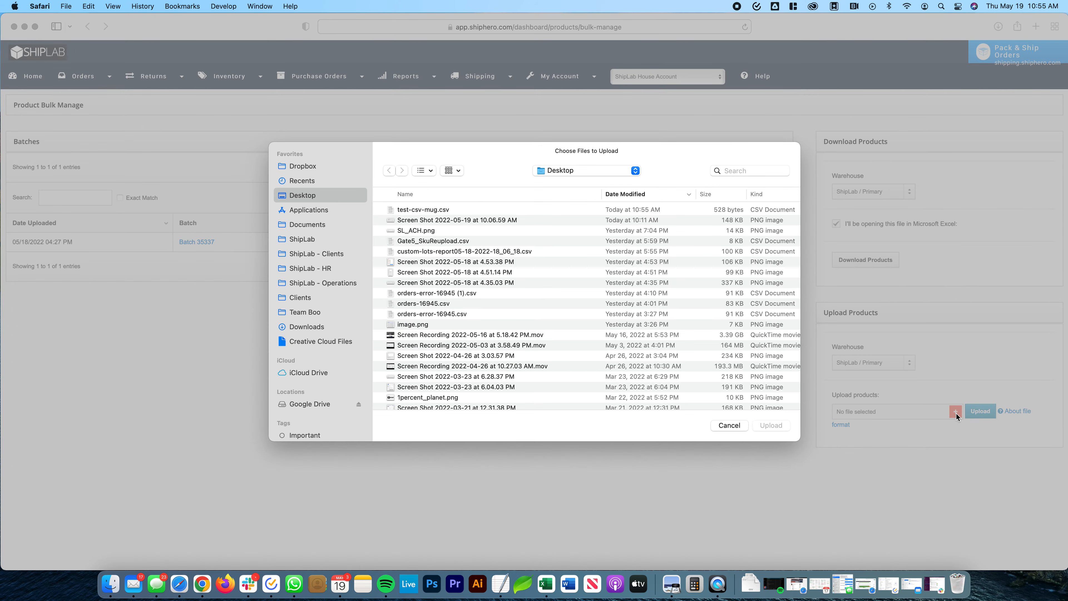
left_click(420, 209)
left_click(779, 425)
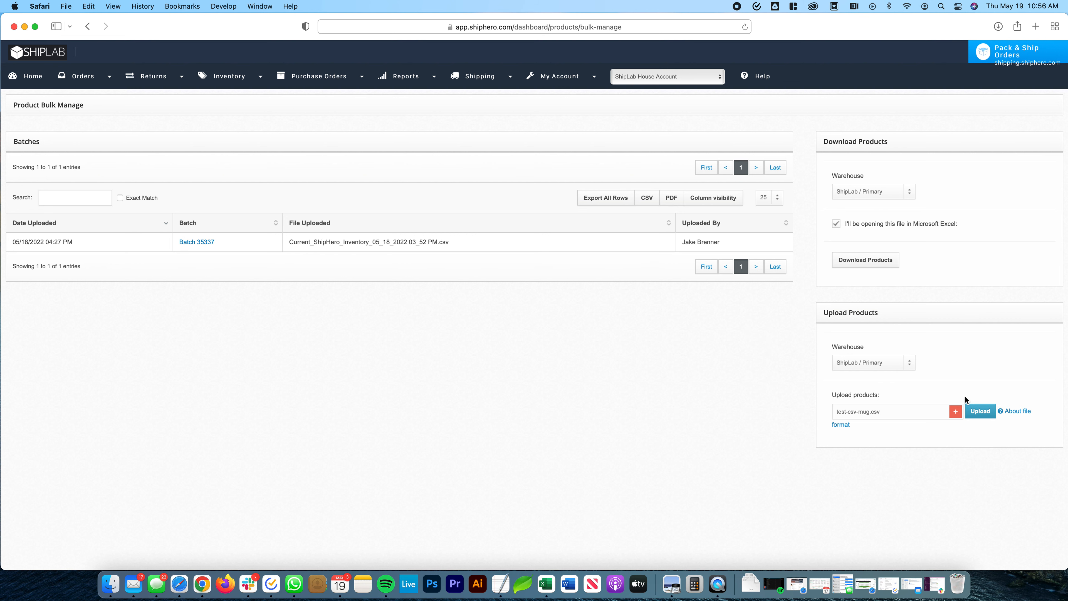
left_click(982, 413)
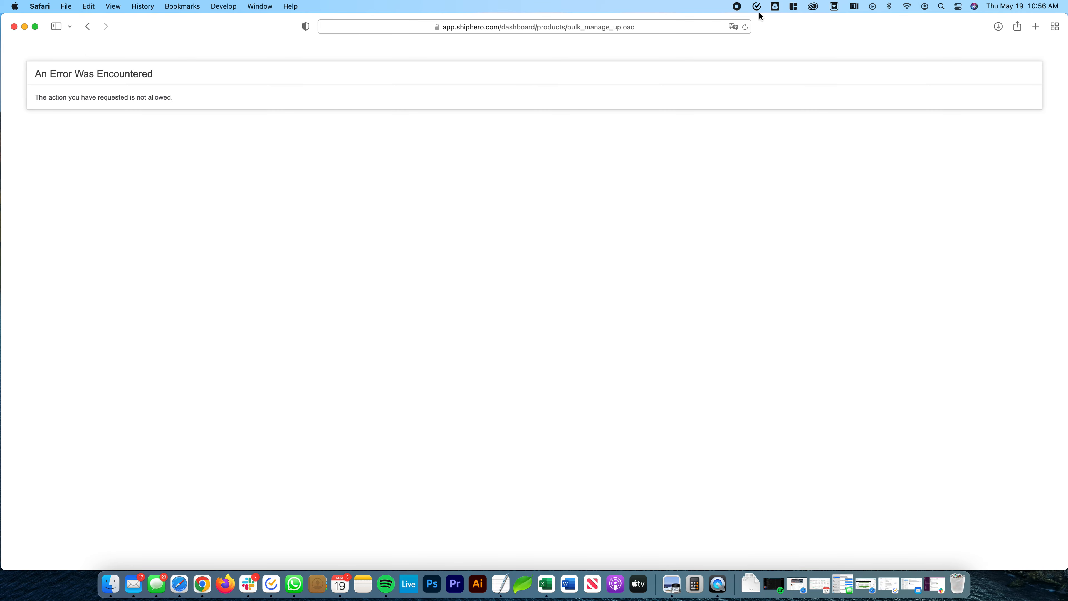
- Reload the upload error page and go back to the Product Bulk Manage page
left_click(745, 27)
left_click(563, 339)
left_click(88, 26)
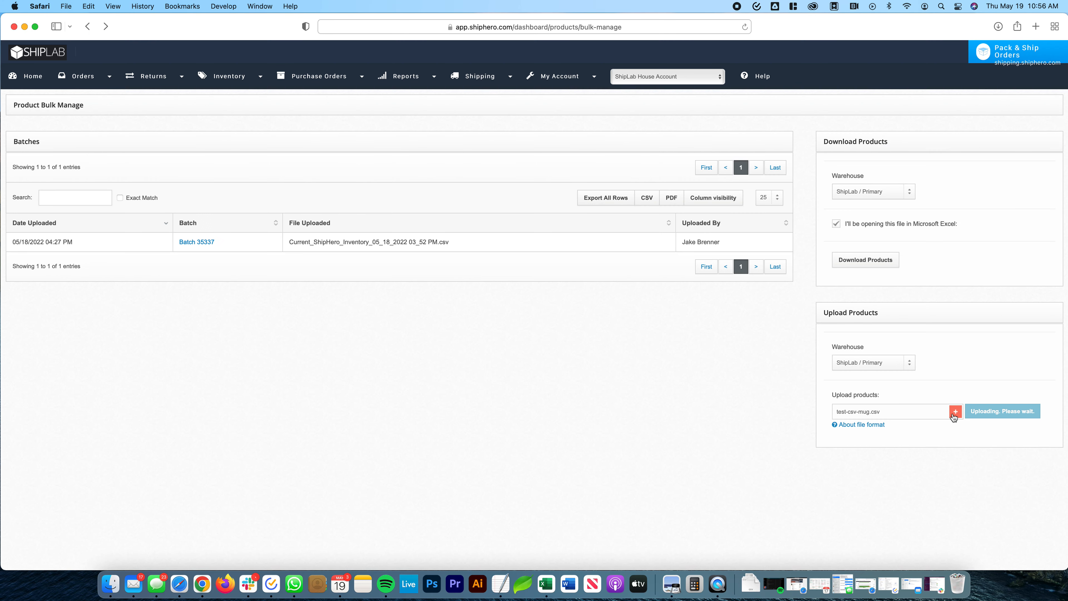
left_click(955, 411)
left_click(455, 209)
left_click(774, 426)
- Reload the Product Bulk Manage page and upload test-csv-mug.csv to the ShipLab / Primary warehouse
left_click(745, 27)
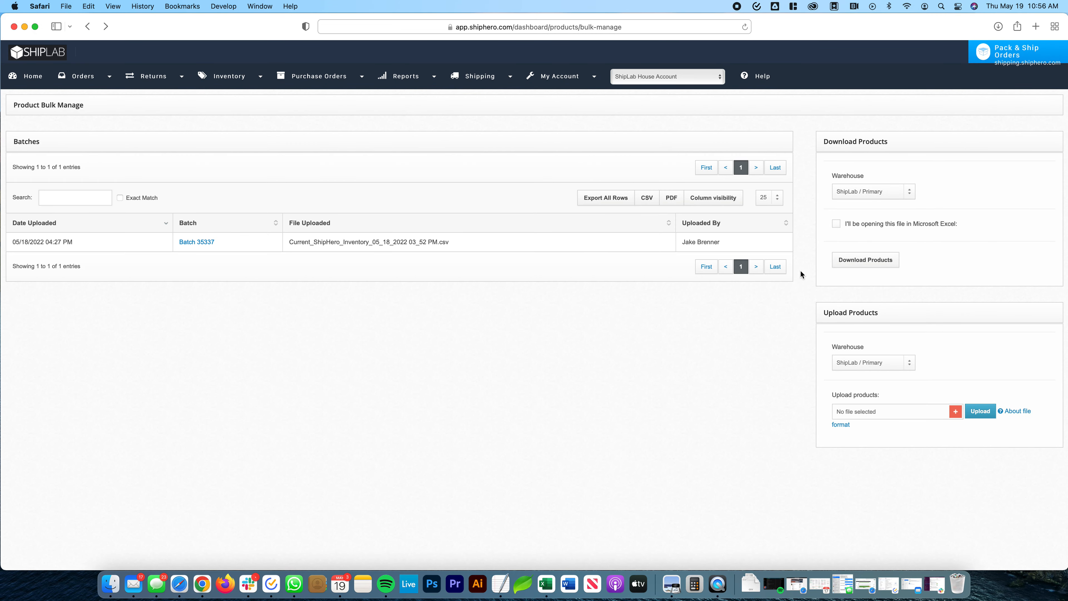
left_click(955, 412)
left_click(445, 210)
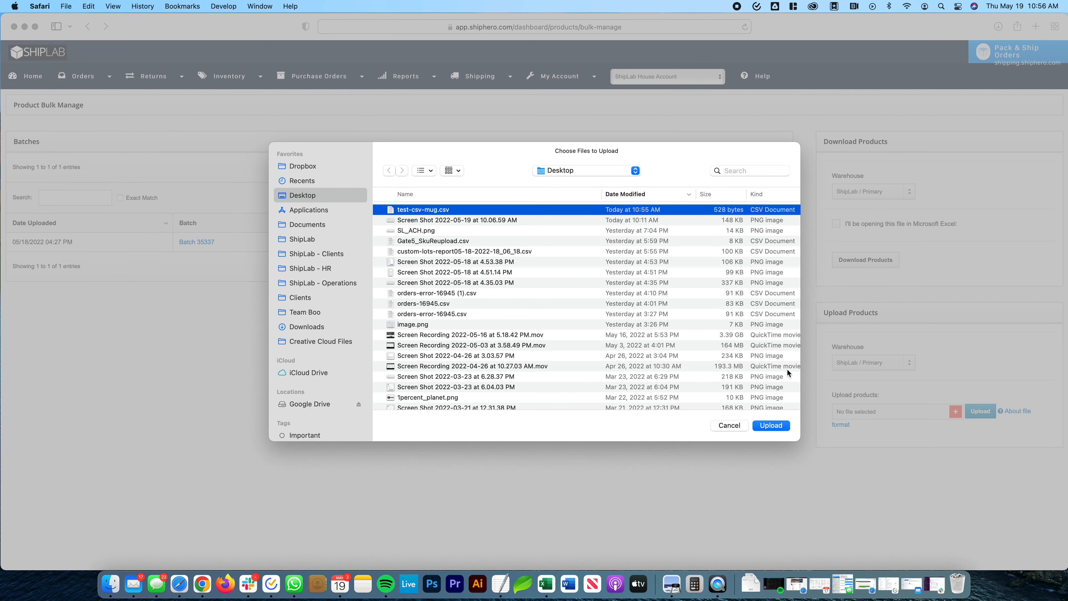
left_click(771, 425)
left_click(980, 416)
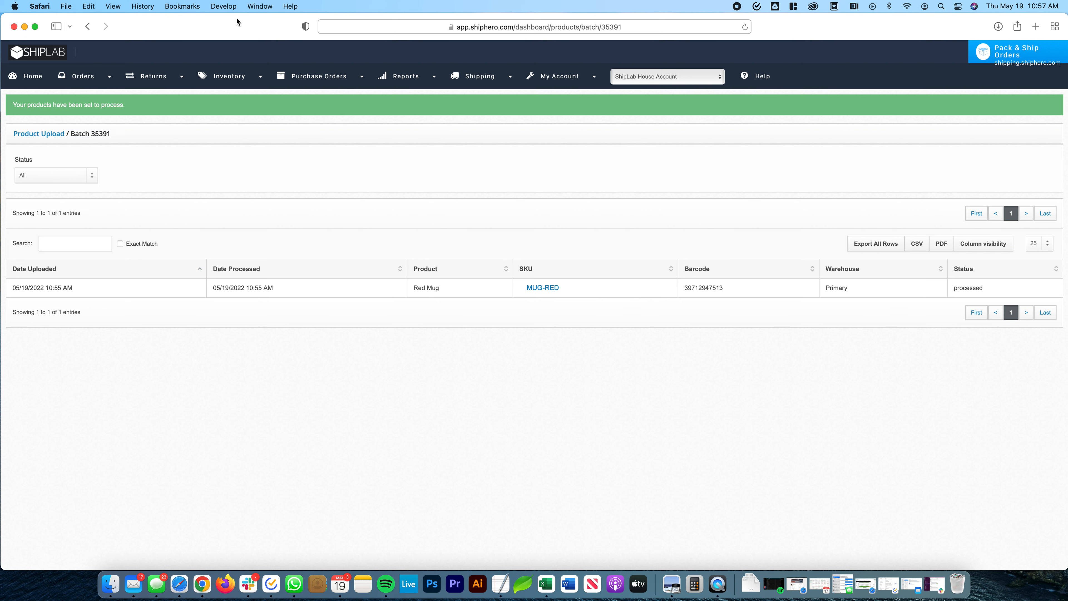
- Open the inventory product list and select Red Mug, PLACEHOLDER, PLACEHOLDER2 and PLACEHOLDERKIT
mouse_move(257, 77)
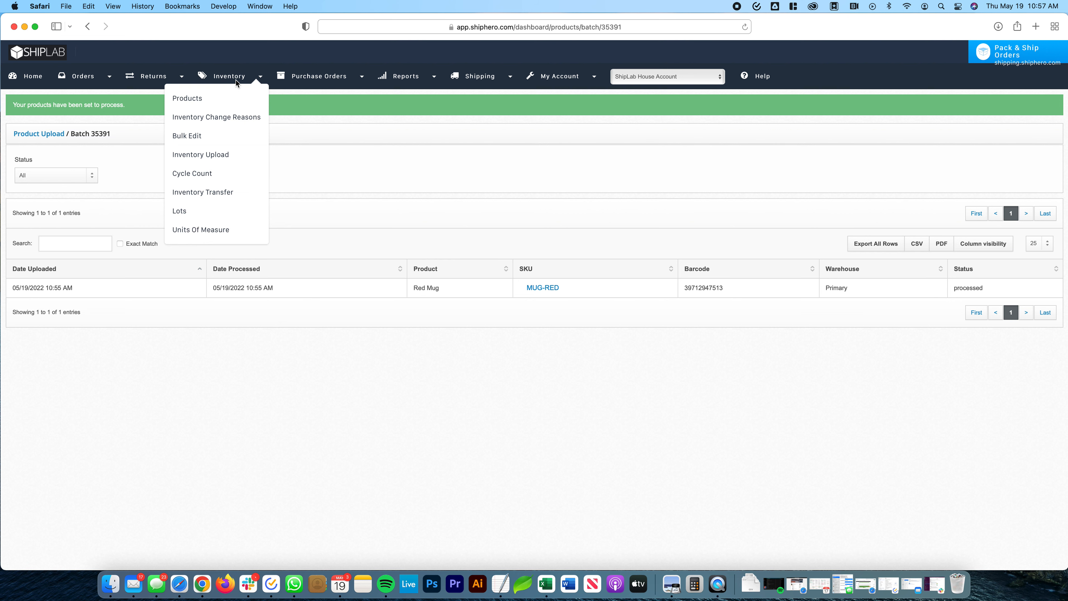
left_click(201, 99)
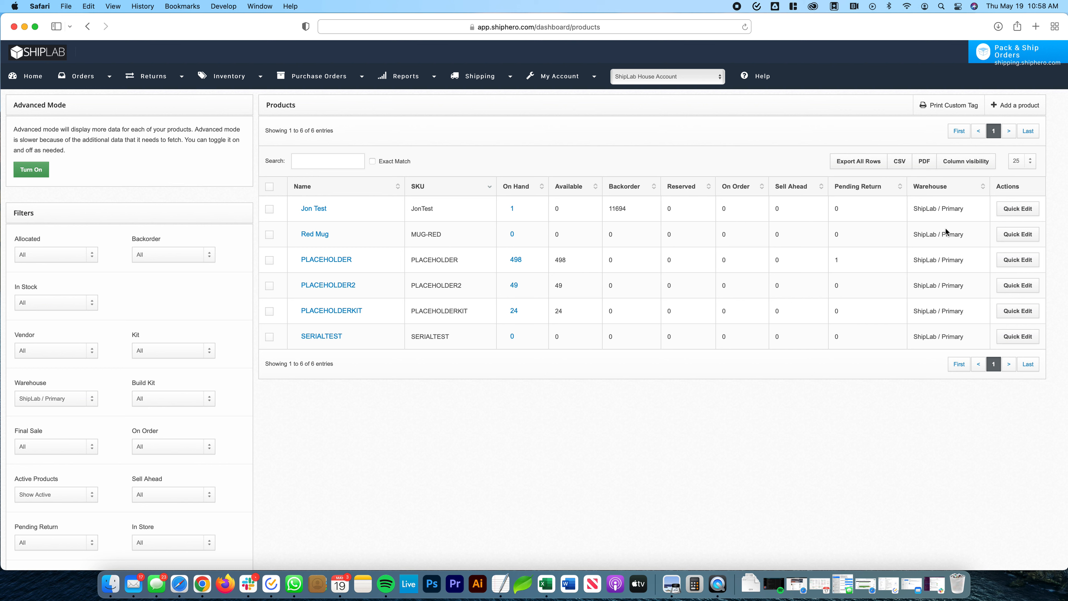
left_click(272, 238)
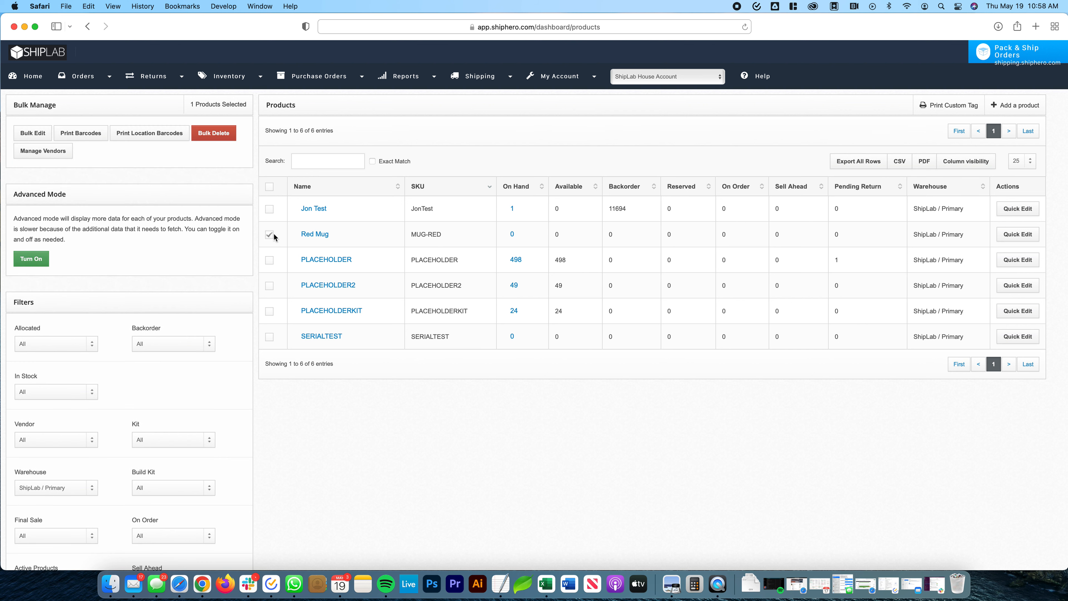
left_click(270, 263)
left_click(270, 287)
left_click(270, 312)
- Add Test Vendor to the selected products through bulk vendor management and acknowledge the confirmation
left_click(31, 155)
left_click(461, 162)
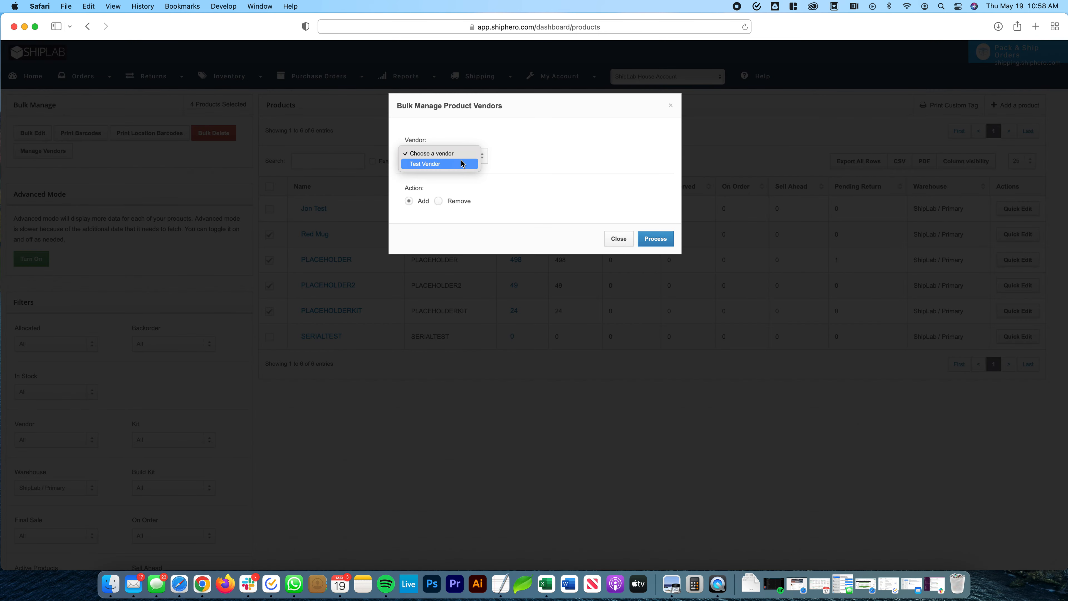
left_click(459, 163)
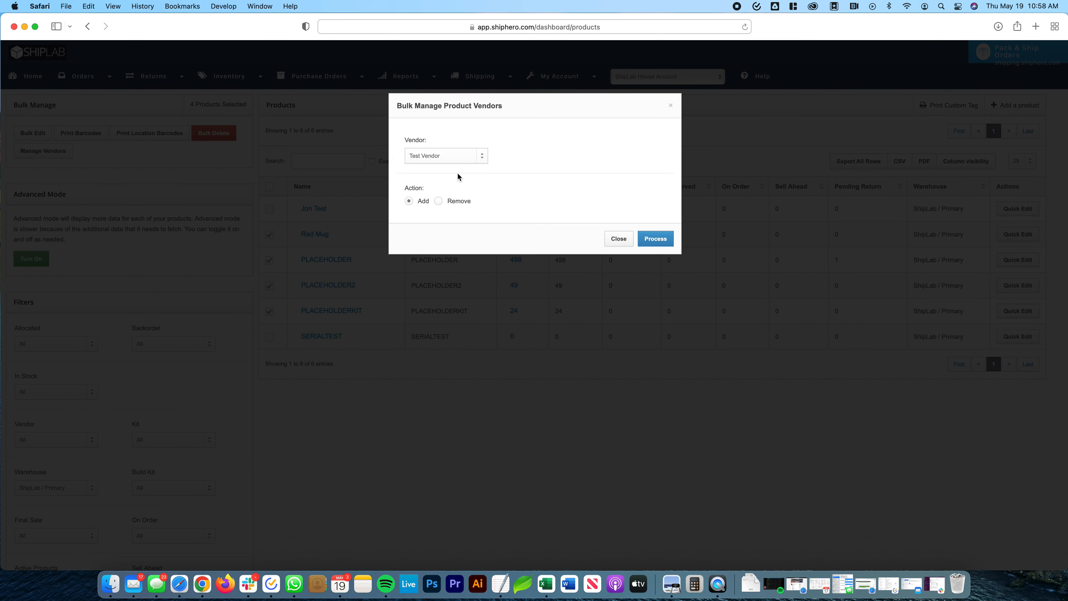
left_click(654, 238)
left_click(662, 140)
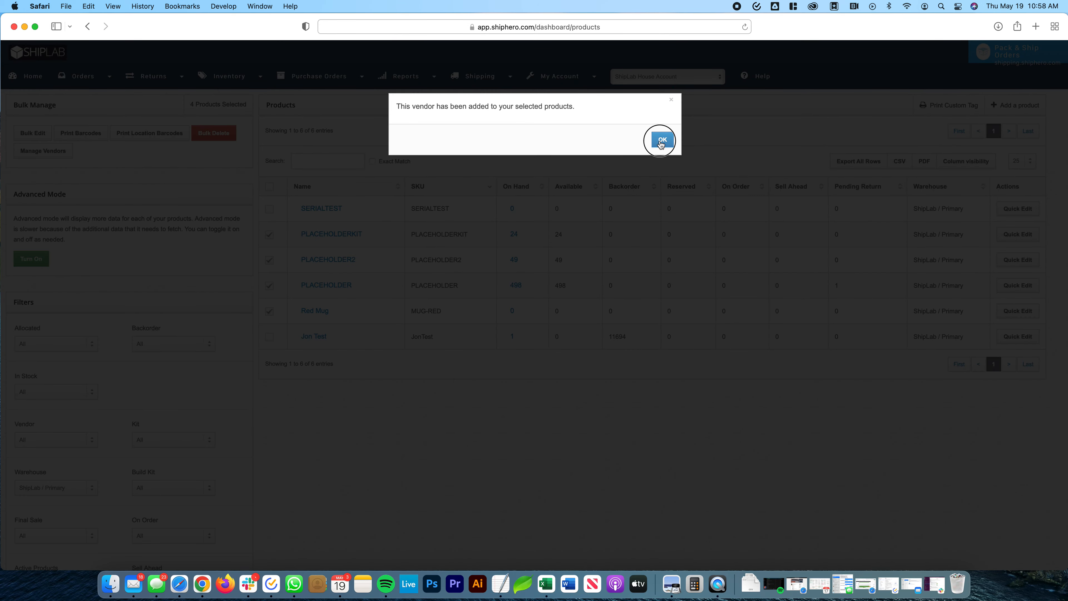